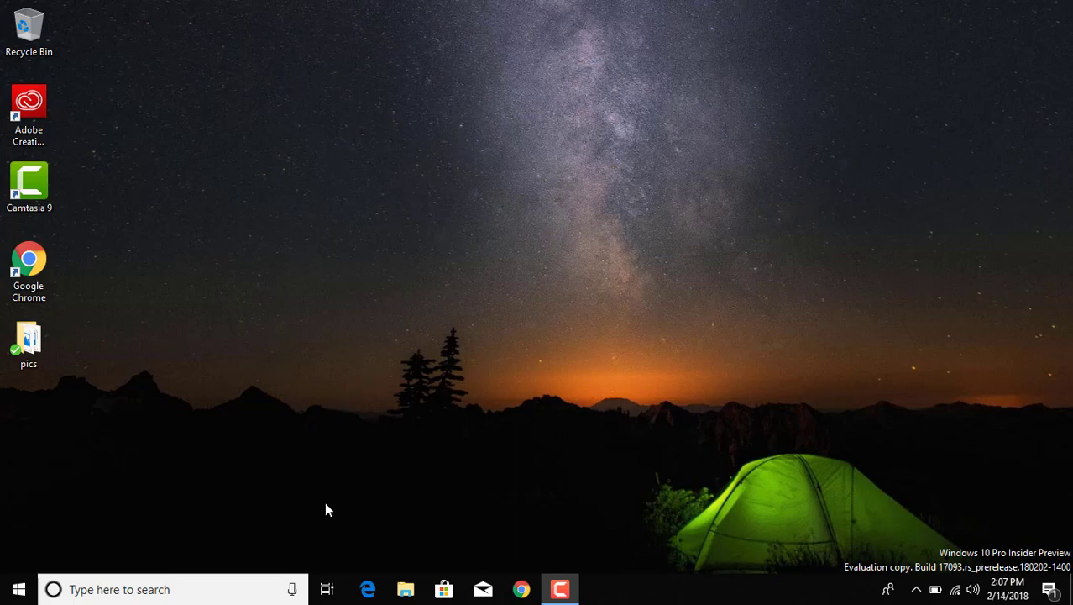
Open Timeline, scroll through recent activities, and close it
left_click(327, 588)
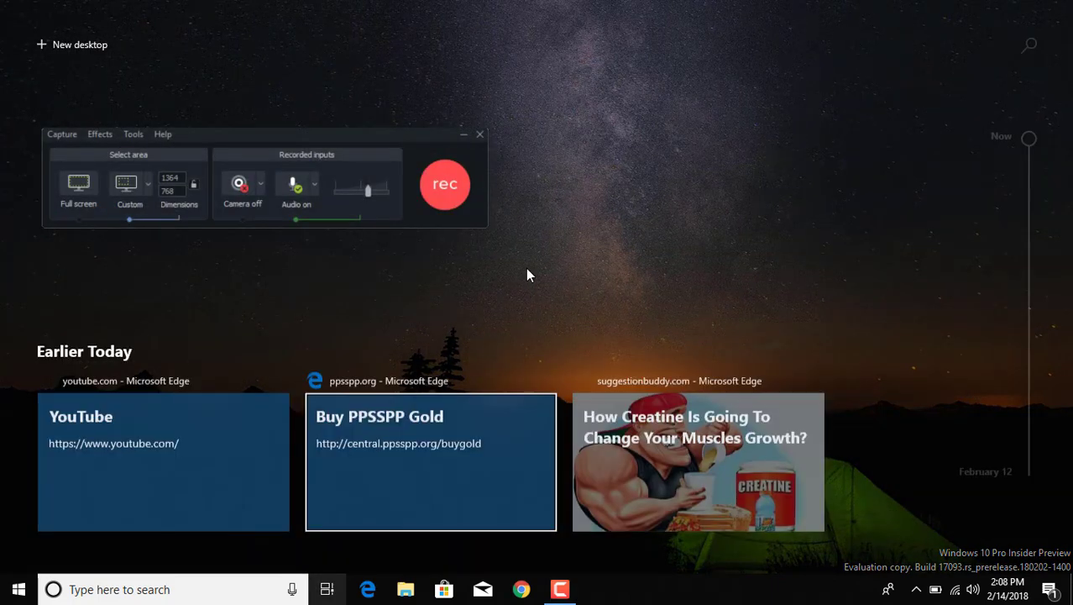
scroll(764, 256, "down", 2)
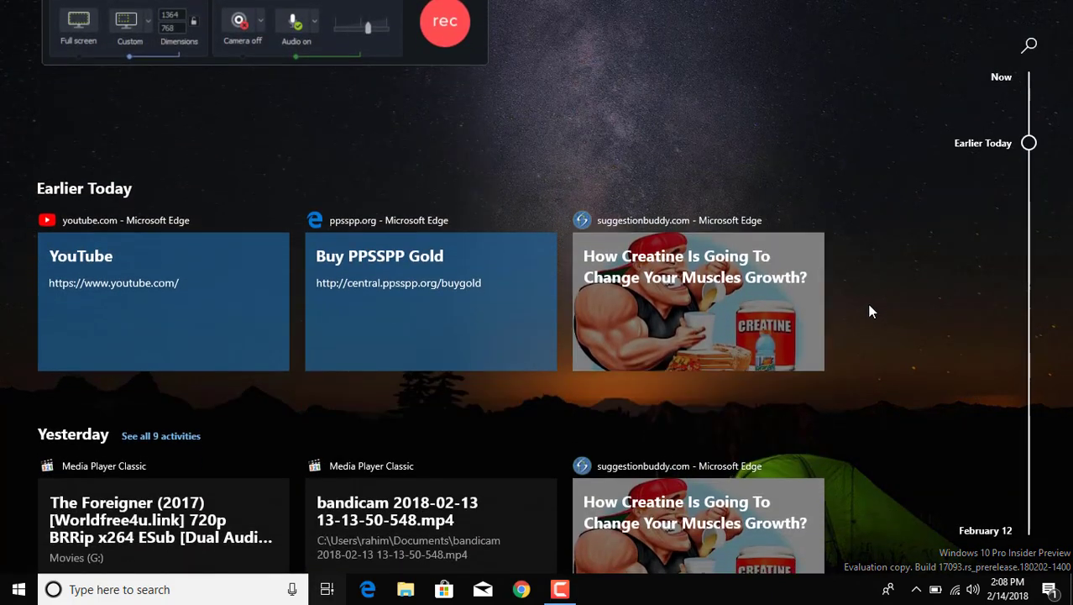
scroll(874, 318, "down", 2)
scroll(873, 319, "down", 1)
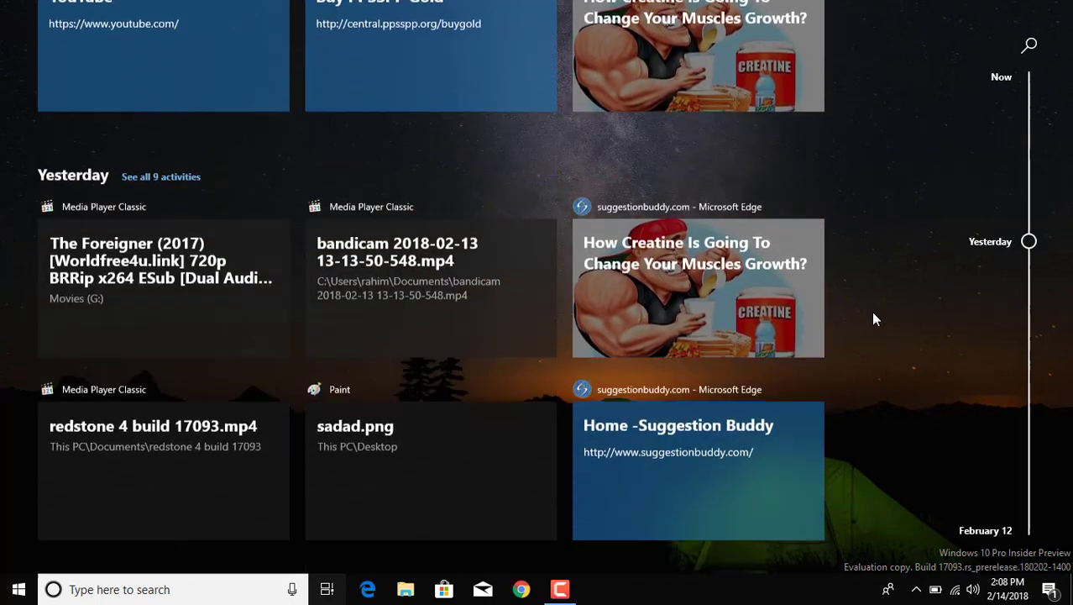
left_click(873, 318)
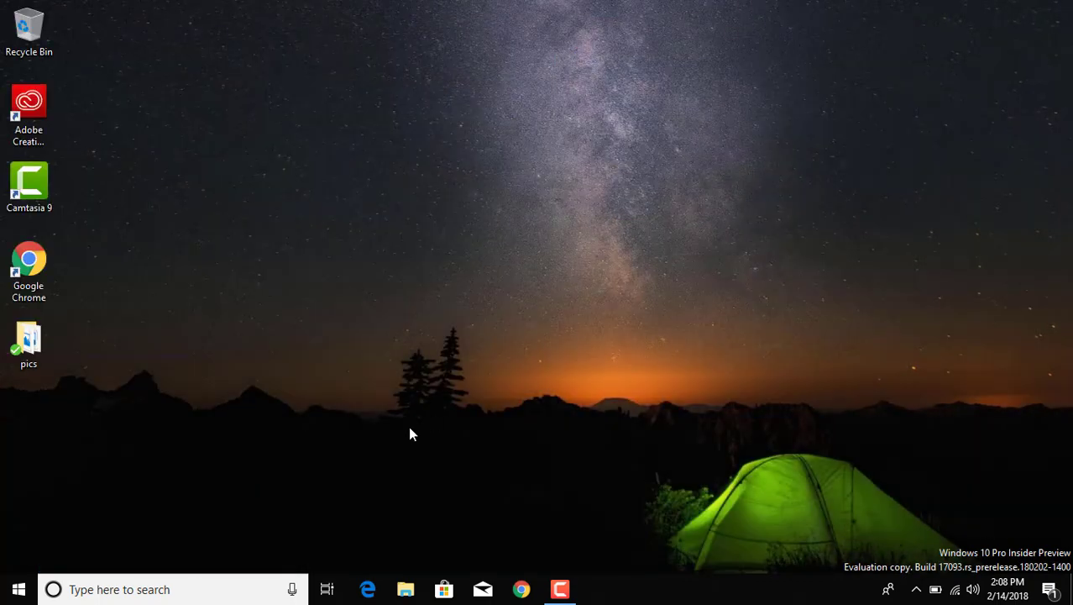
Reopen Timeline, browse the activity history again, and dismiss it
left_click(339, 585)
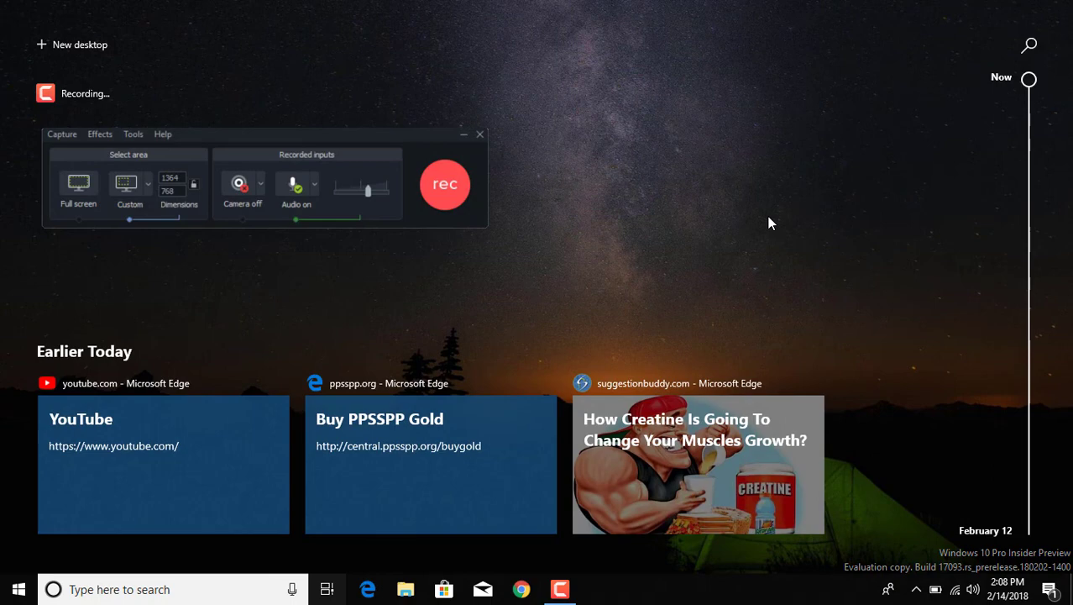
scroll(768, 216, "down", 2)
scroll(768, 216, "down", 5)
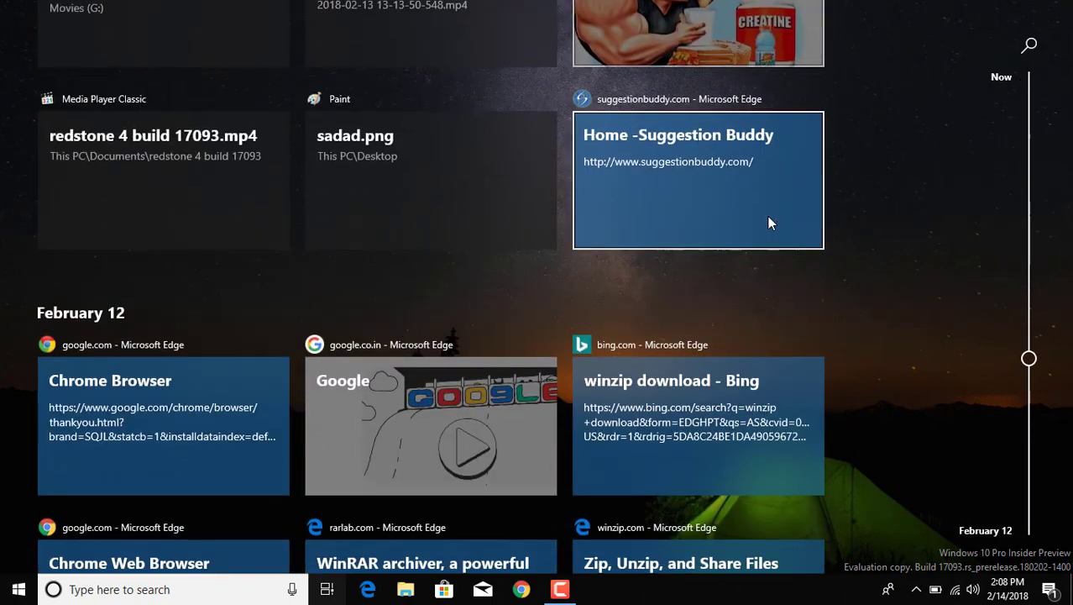
scroll(768, 216, "down", 4)
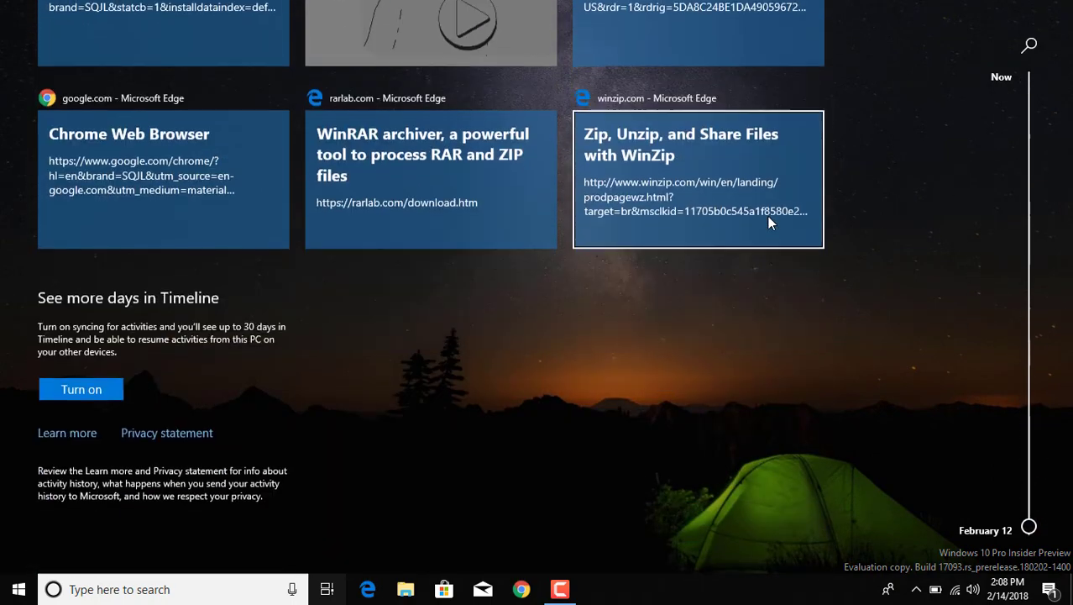
scroll(768, 216, "up", 1)
scroll(768, 215, "down", 1)
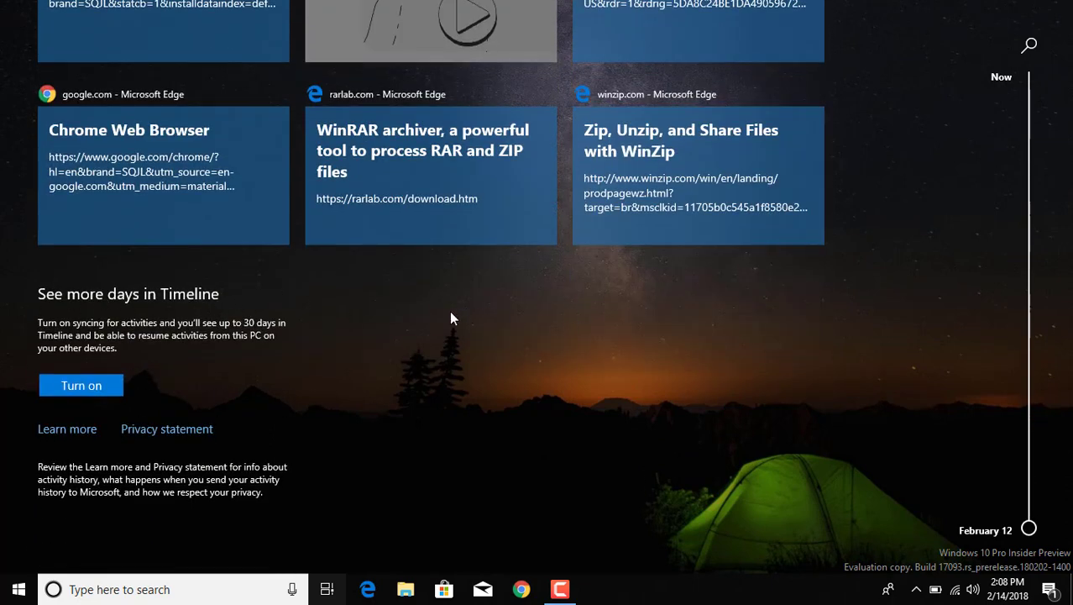
left_click(559, 342)
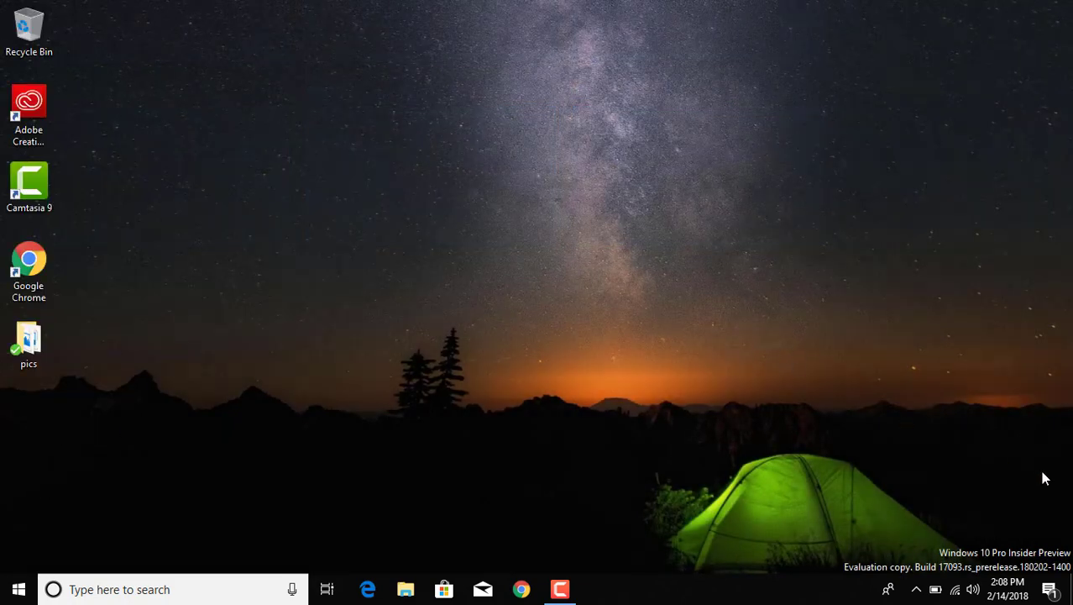
Check Action Center, then set Focus assist to Priority only from the tray icon
left_click(1050, 591)
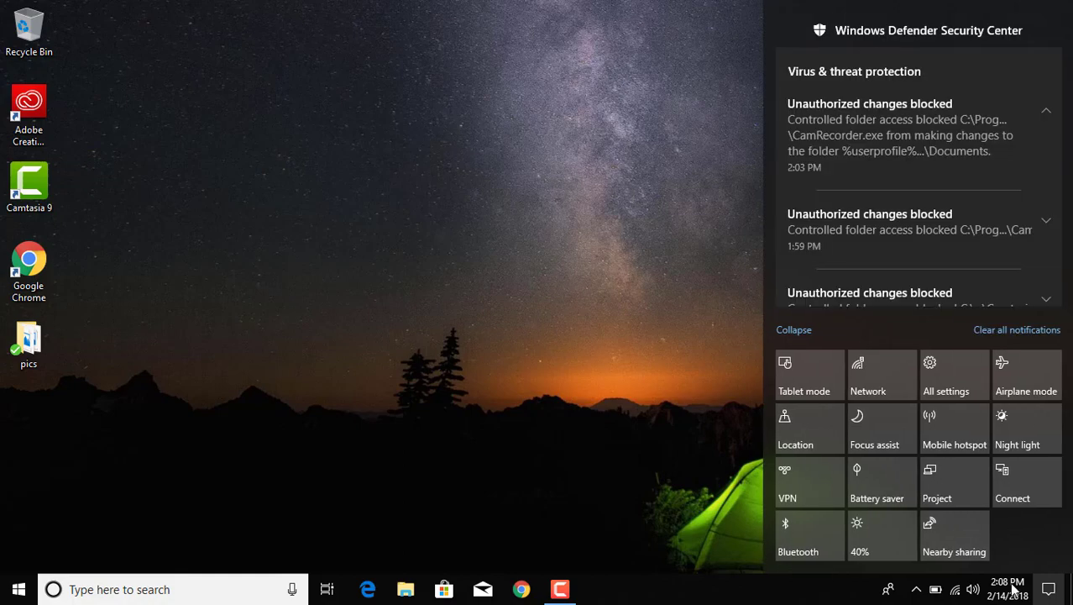
left_click(672, 422)
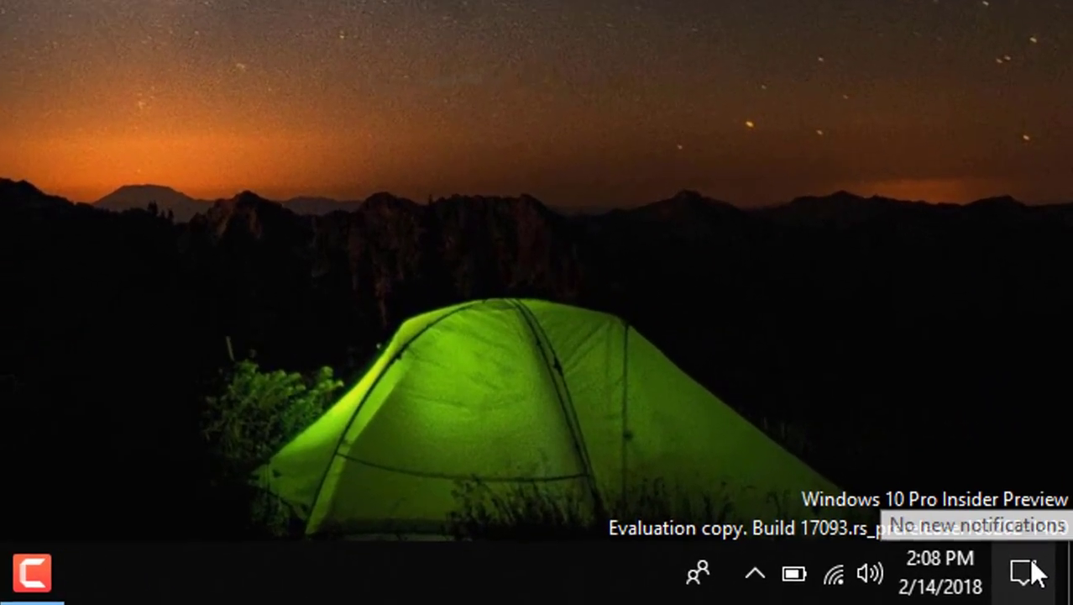
right_click(1054, 585)
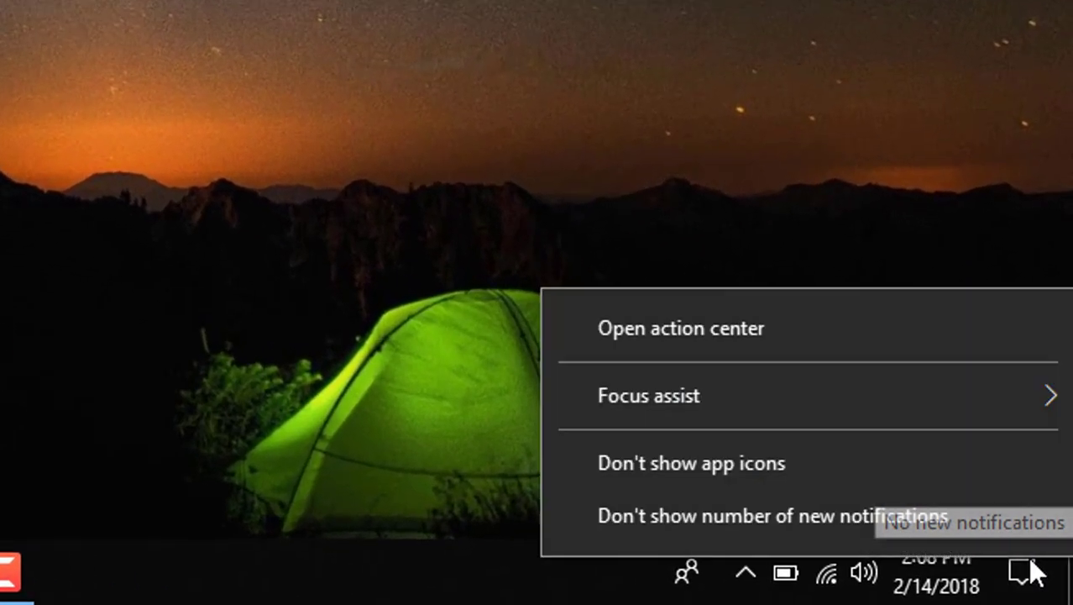
mouse_move(958, 401)
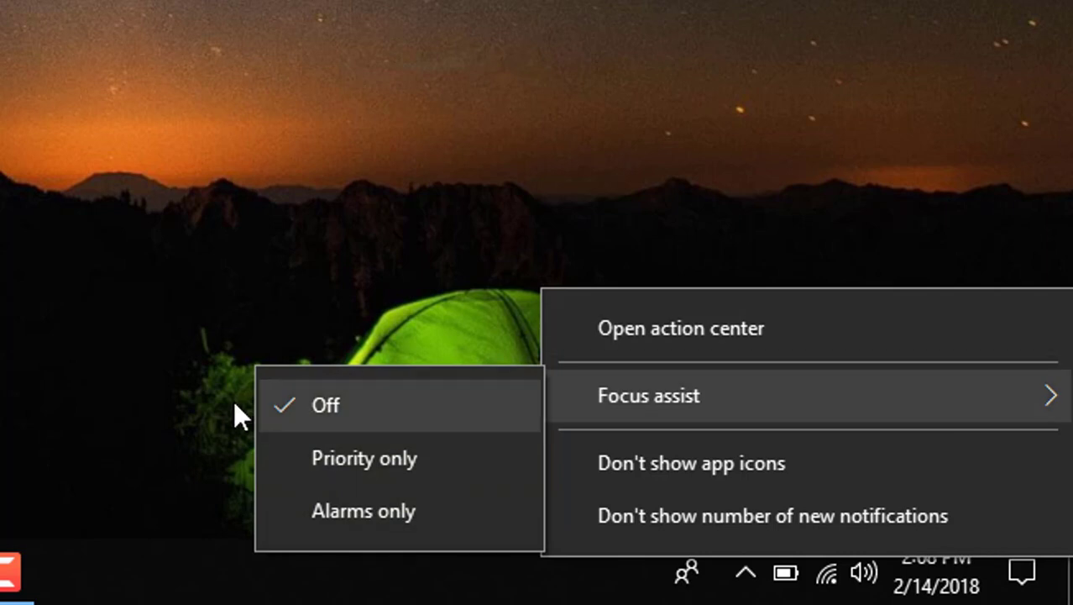
left_click(327, 456)
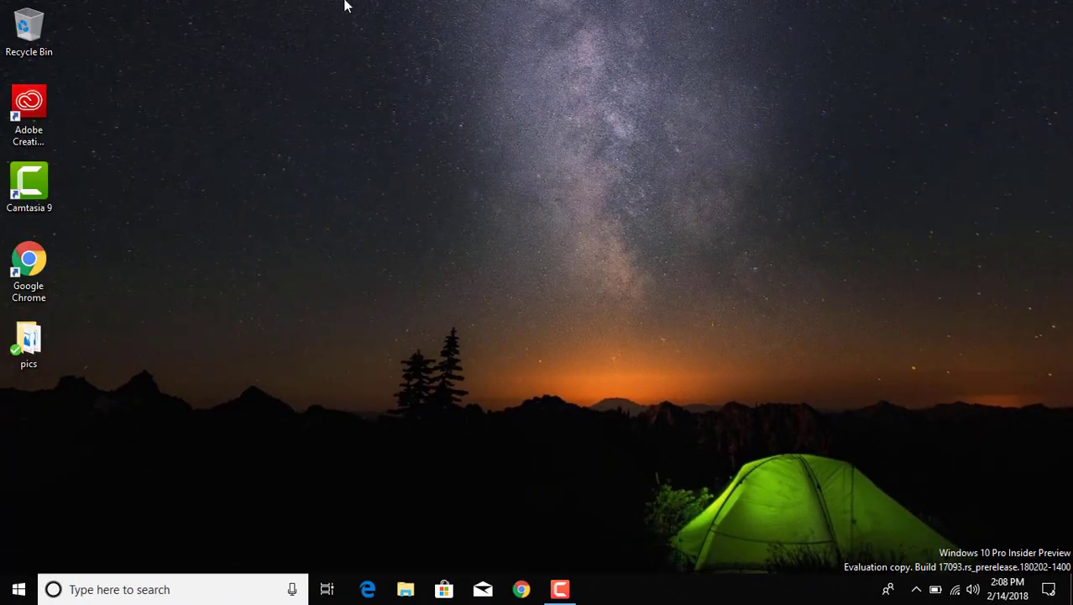
Switch Focus assist back to Off from the Action Center tray icon
left_click(1056, 593)
right_click(1056, 593)
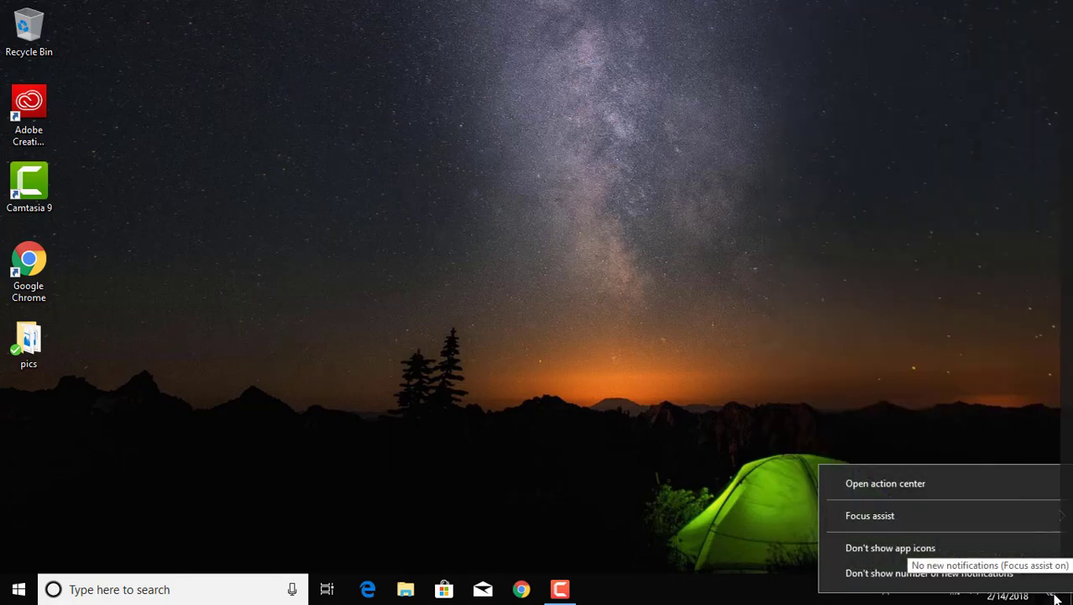
mouse_move(1017, 519)
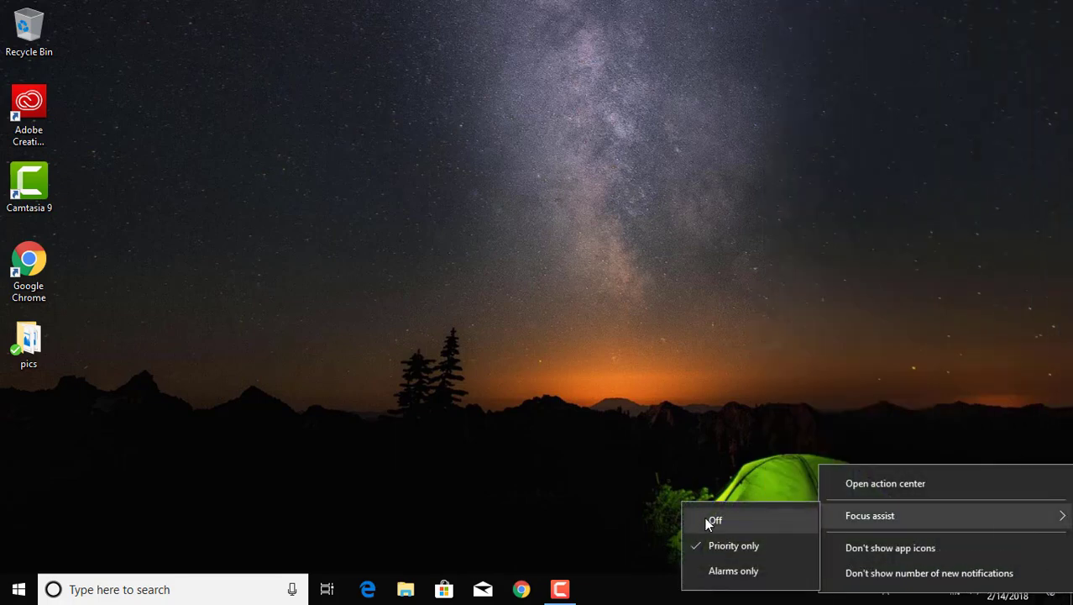
left_click(705, 519)
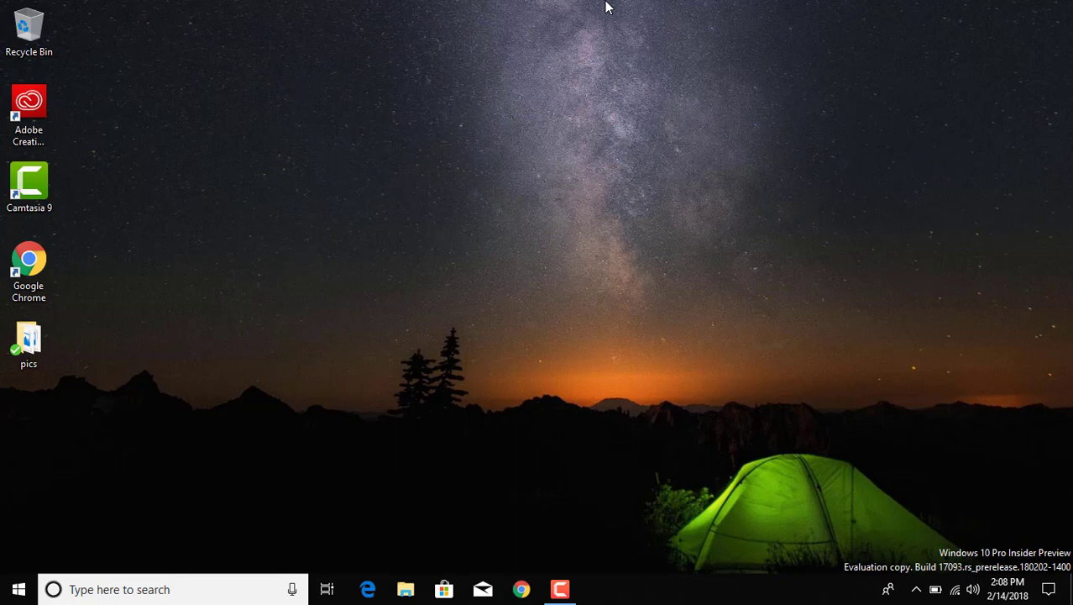
Launch Settings from a Start search and scroll the System › Display page
key("super")
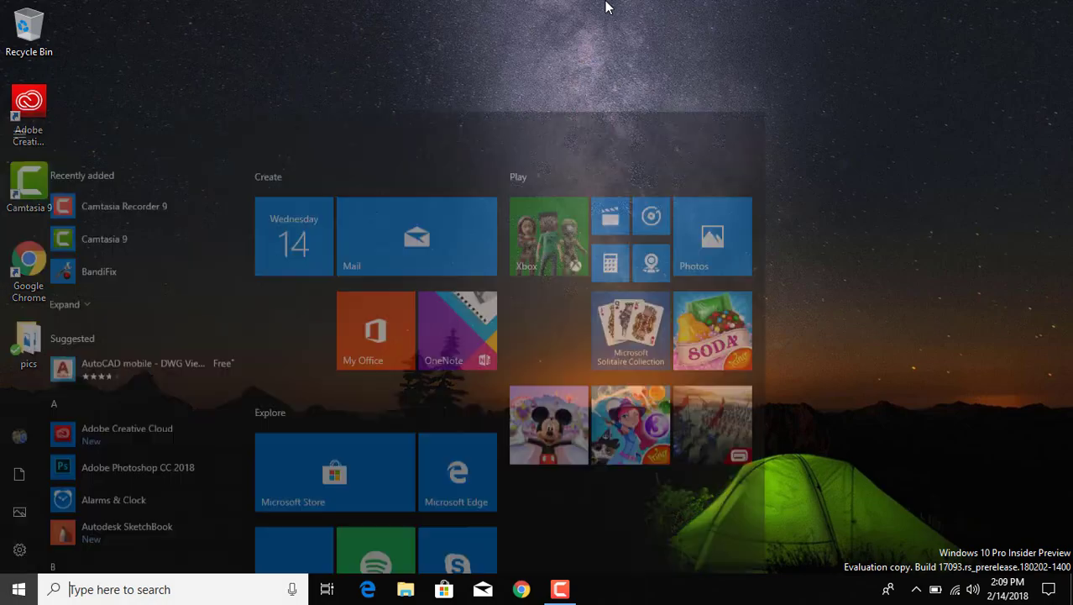
type("settings")
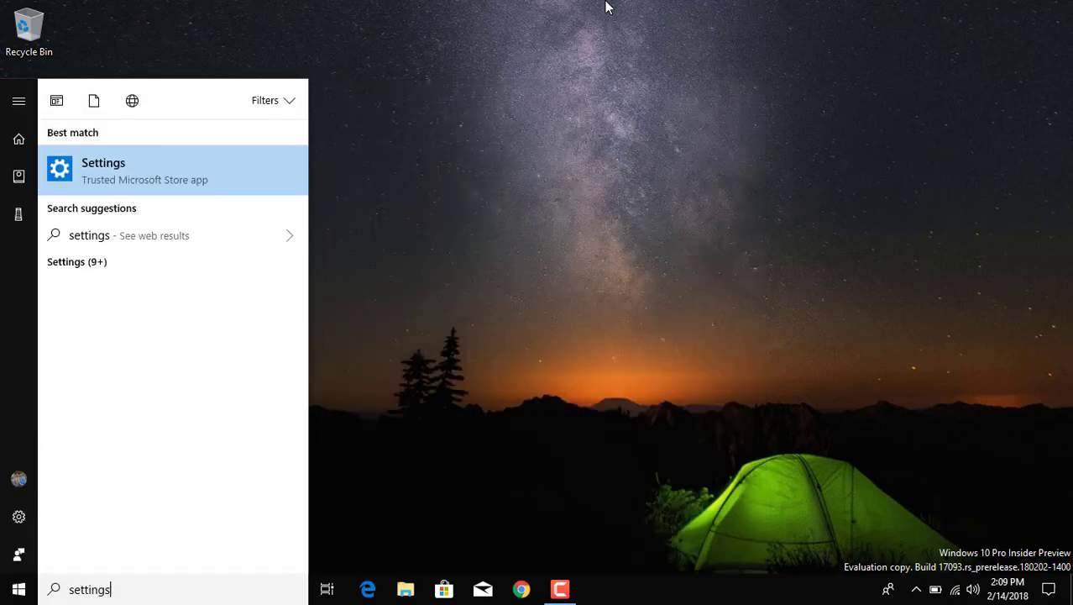
key("Return")
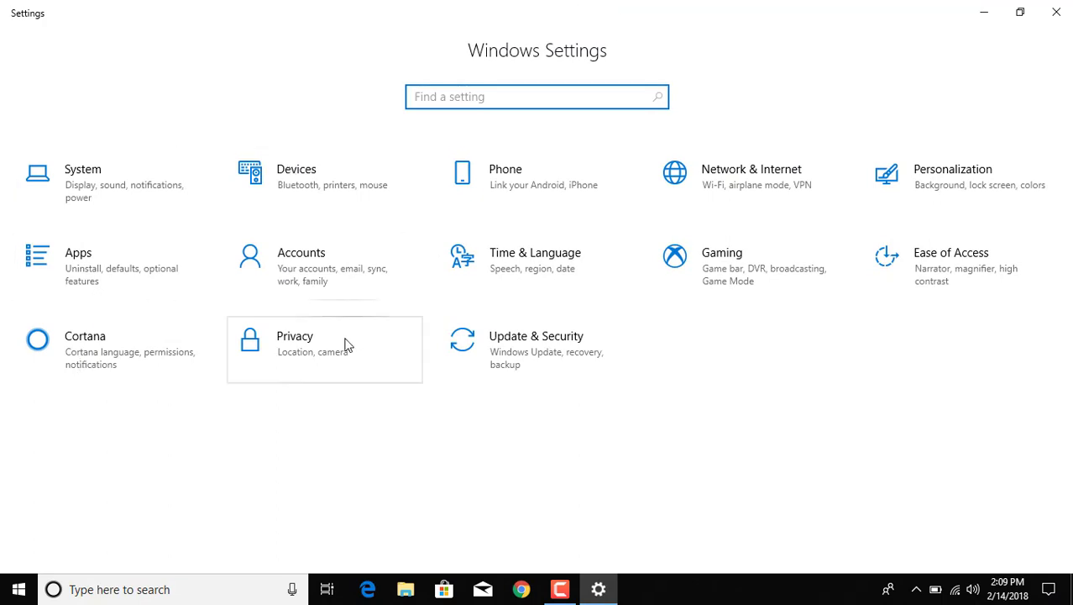
left_click(98, 180)
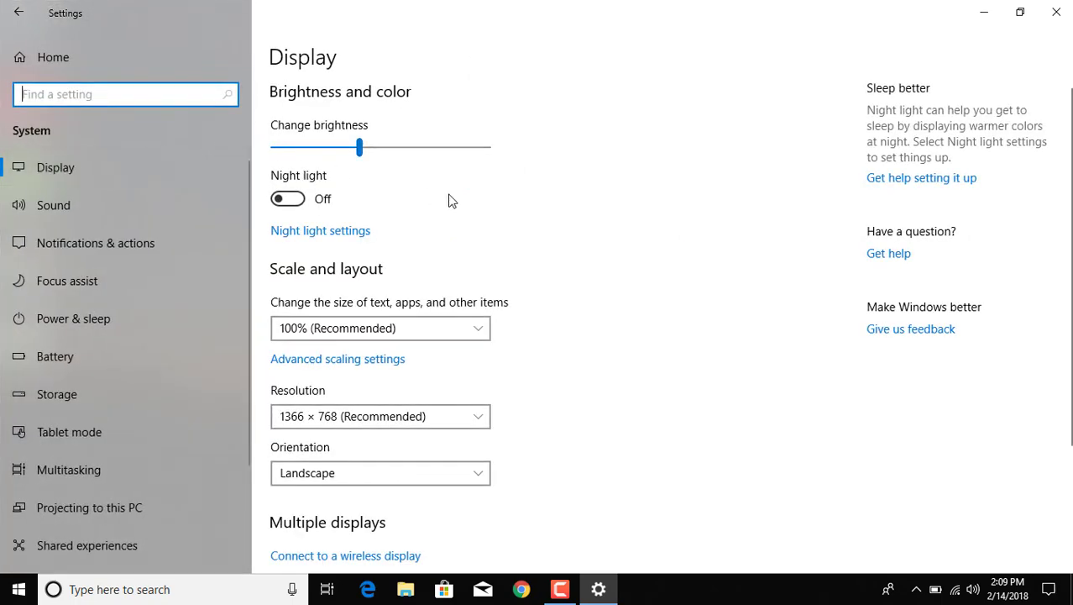
scroll(654, 318, "down", 3)
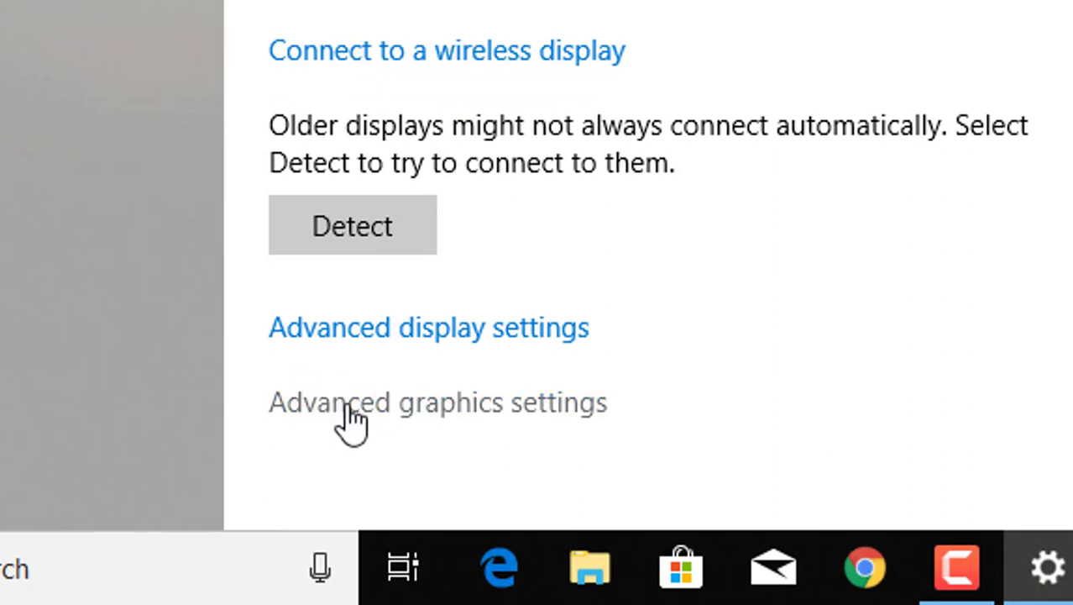
In Advanced graphics settings, remove My Office and Alarms & Clock from the preference list
left_click(351, 418)
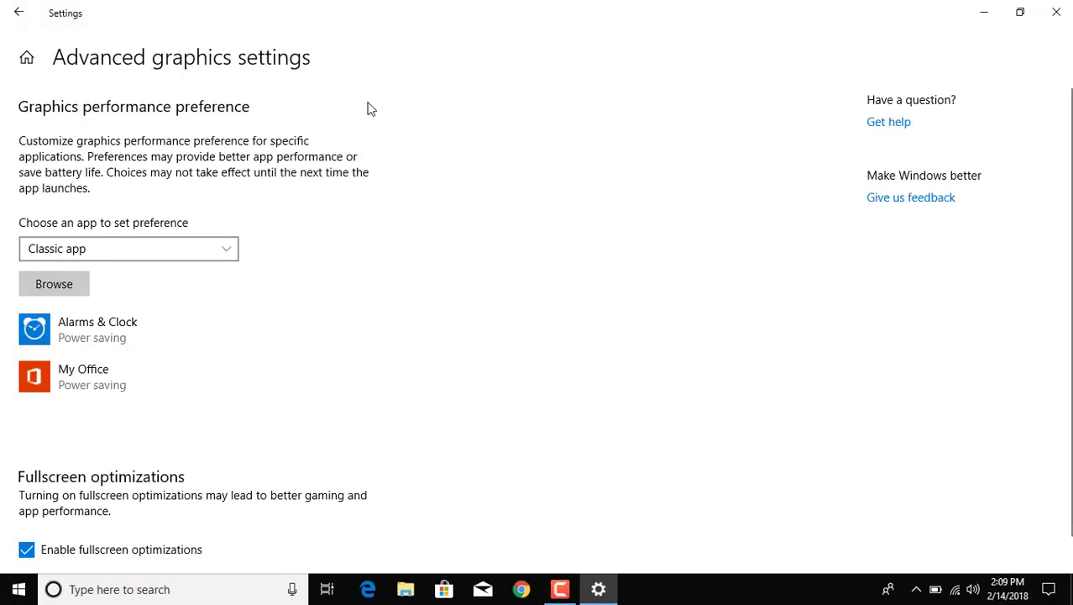
left_click(194, 379)
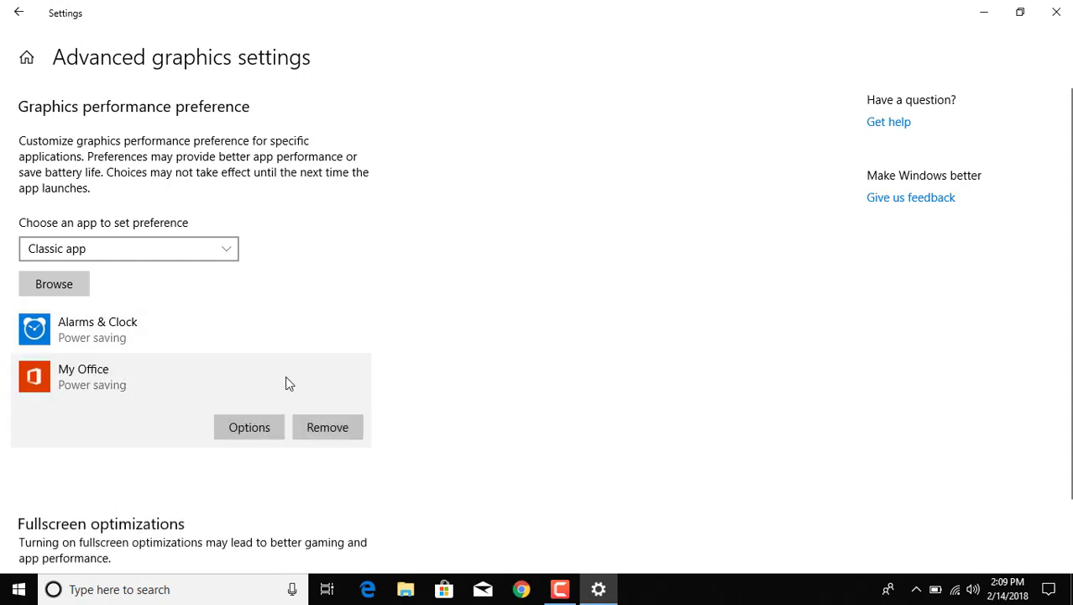
left_click(315, 429)
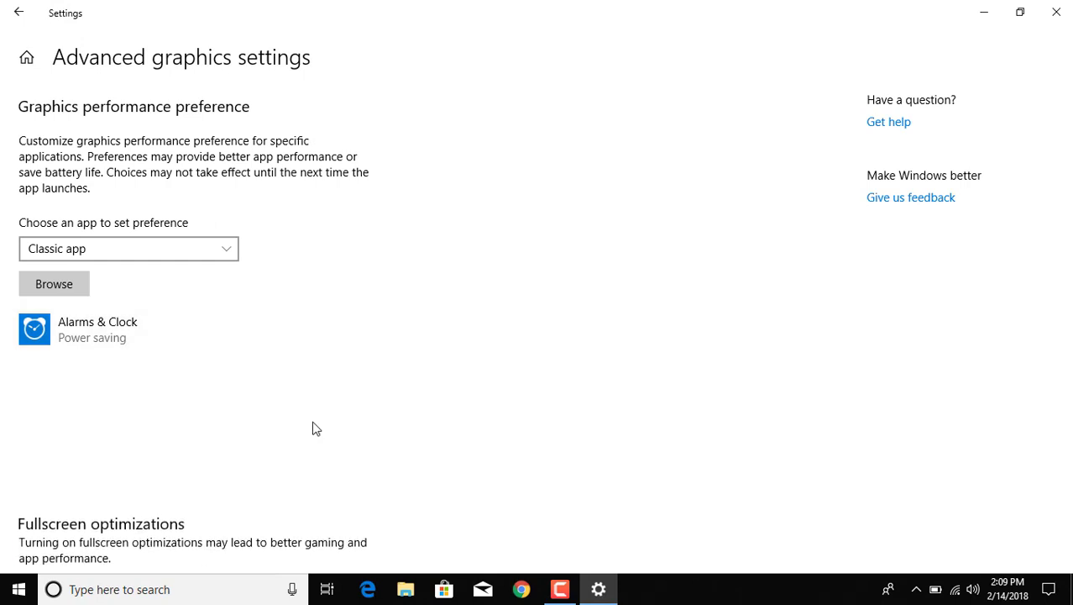
left_click(115, 330)
left_click(327, 378)
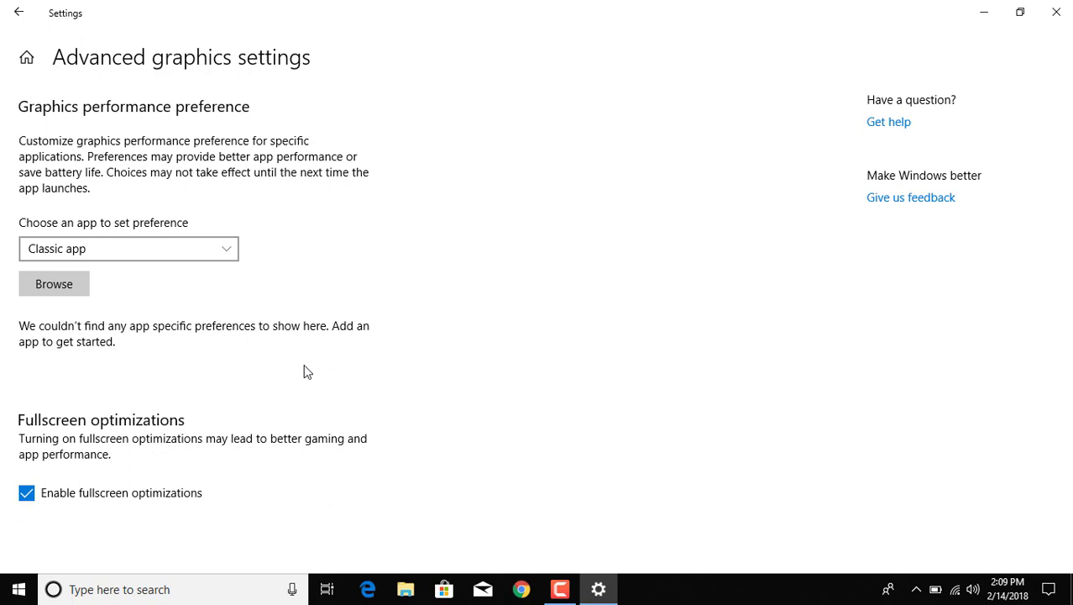
Set the app type to Universal app and select Microsoft Solitaire Collection
left_click(211, 255)
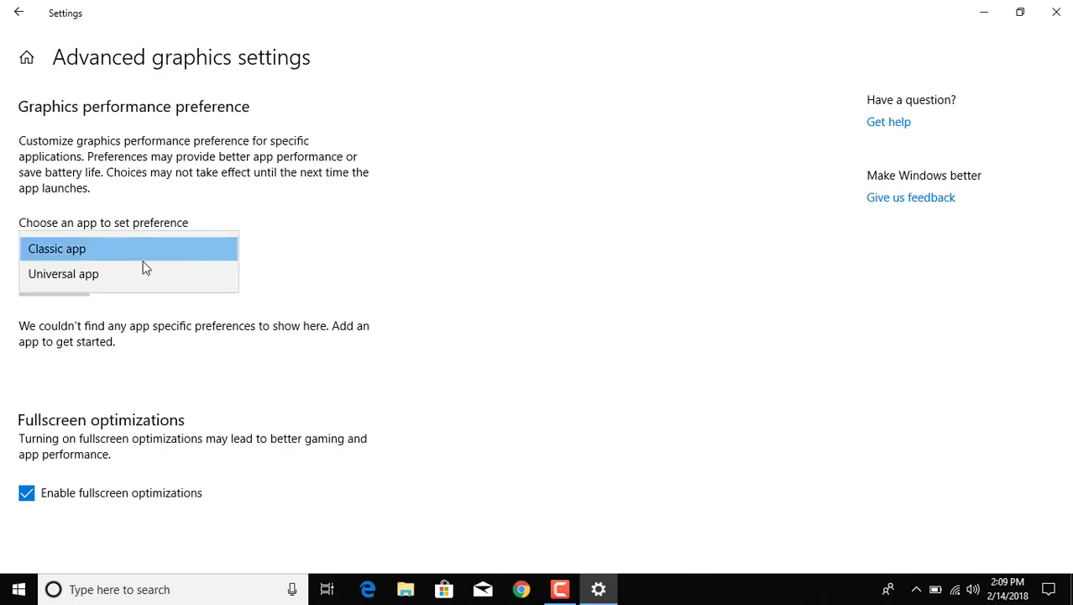
left_click(127, 275)
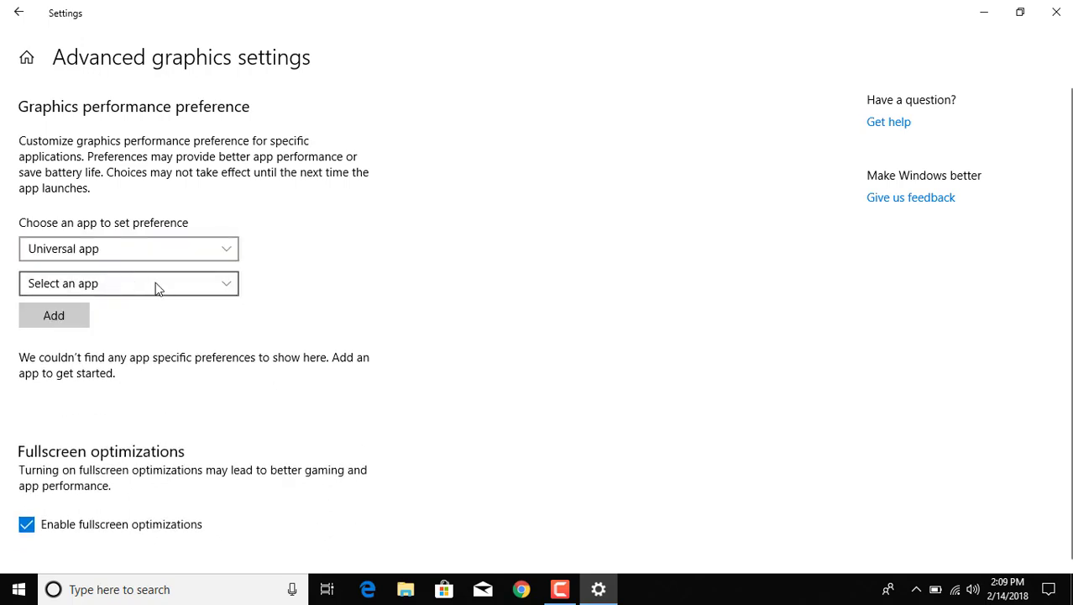
left_click(156, 288)
left_click(437, 288)
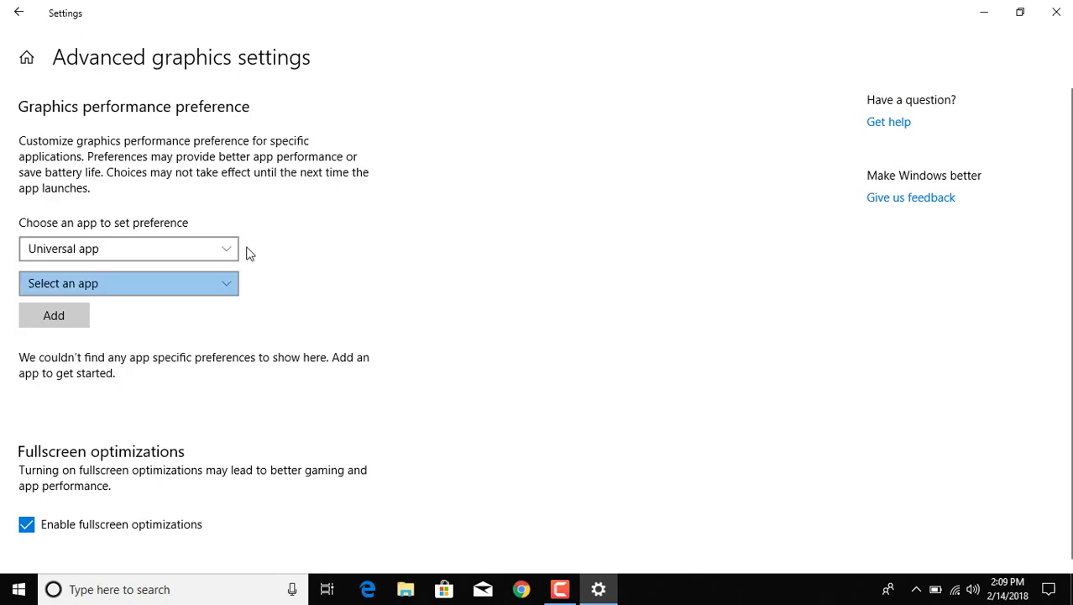
left_click(144, 255)
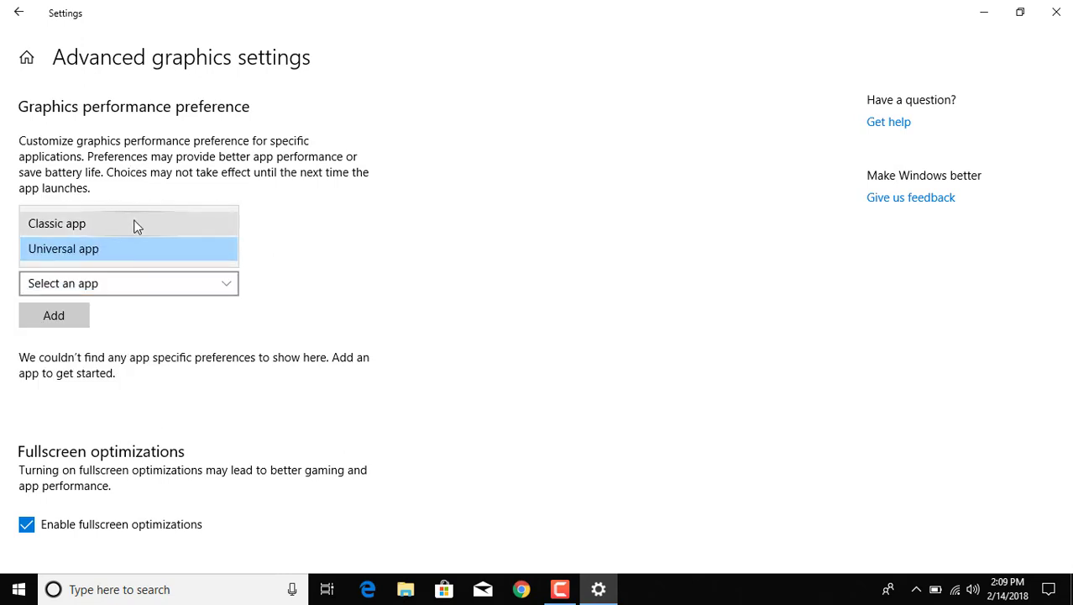
left_click(135, 225)
left_click(124, 257)
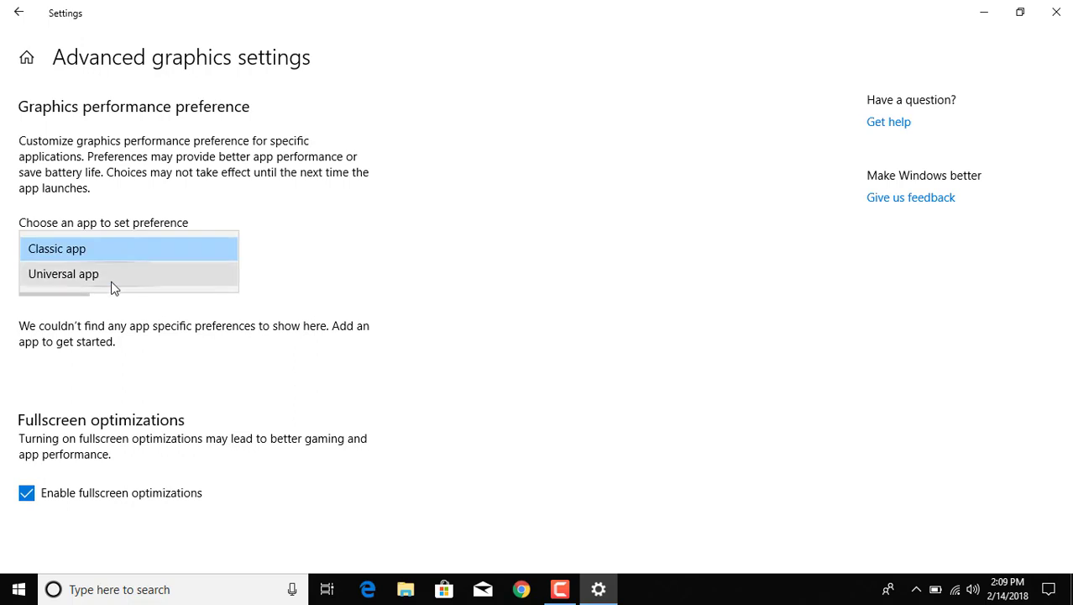
left_click(113, 275)
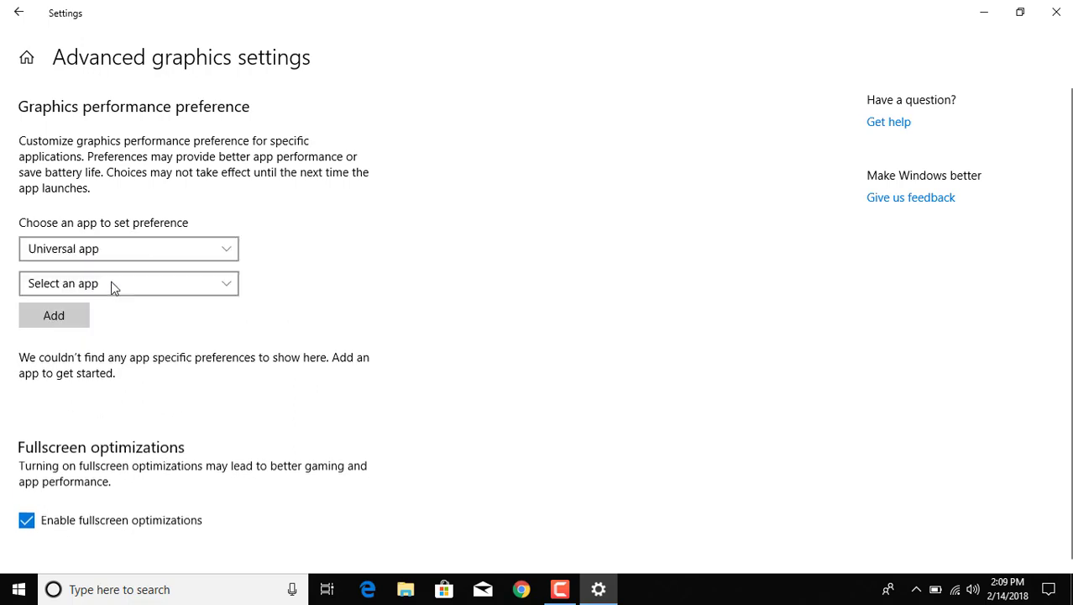
left_click(214, 284)
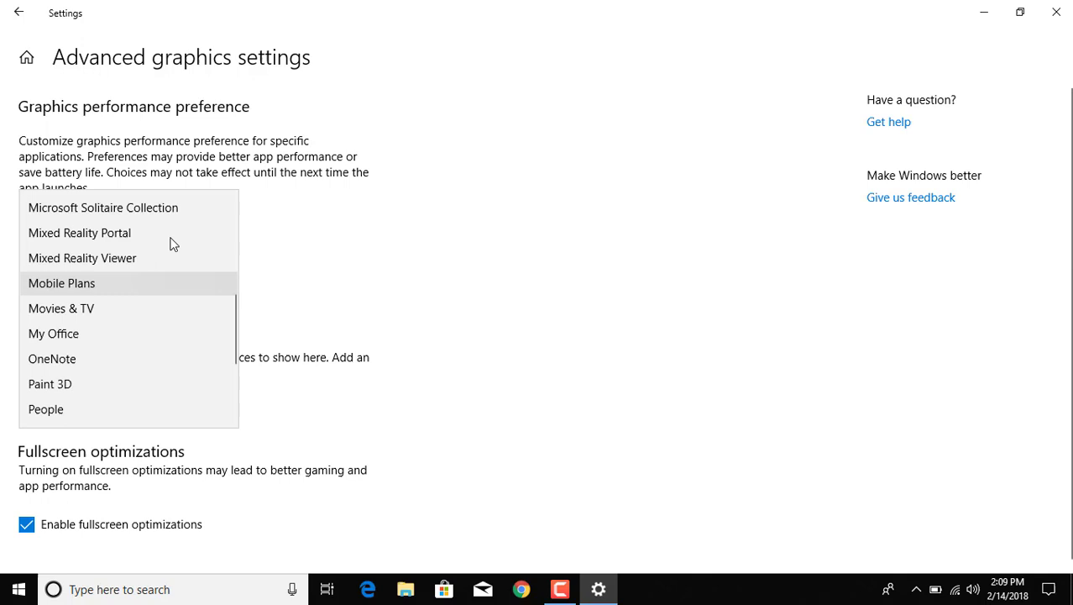
left_click(147, 210)
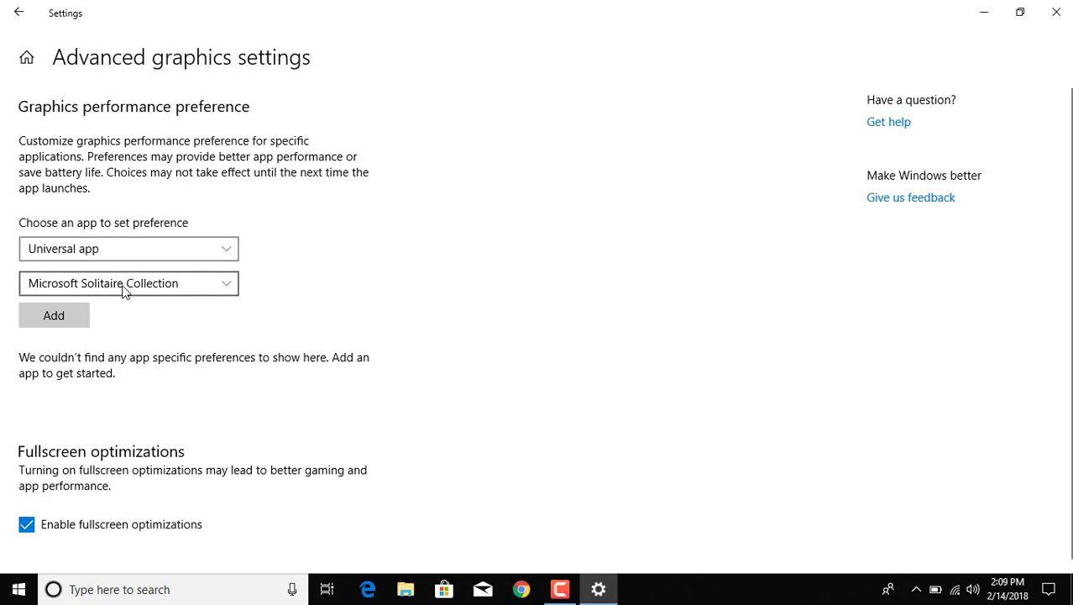
Add Microsoft Solitaire Collection to the list and save its graphics preference as Power saving
left_click(35, 328)
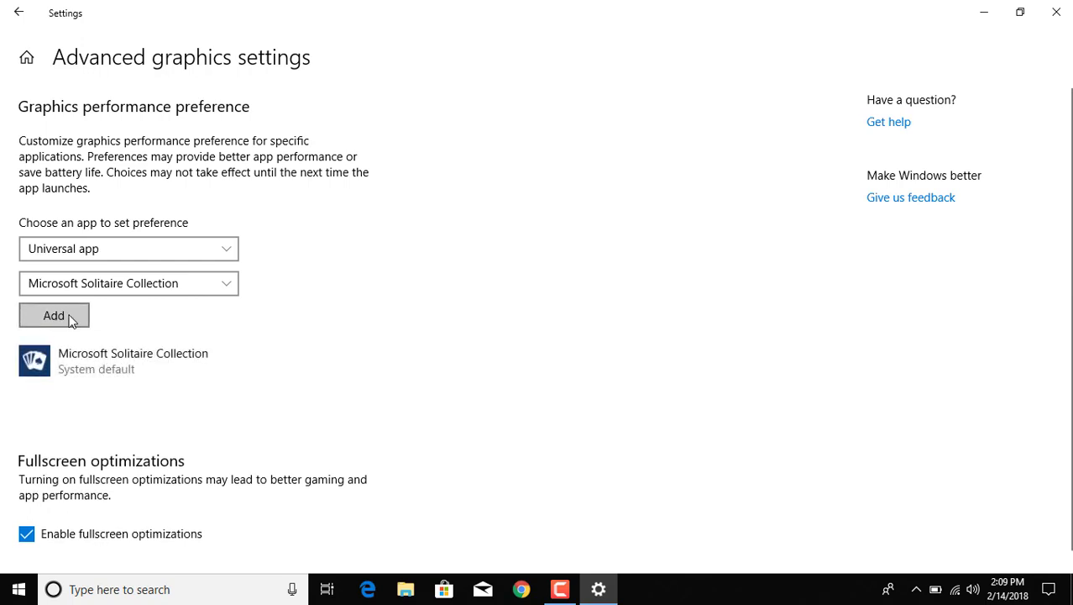
left_click(249, 379)
left_click(253, 411)
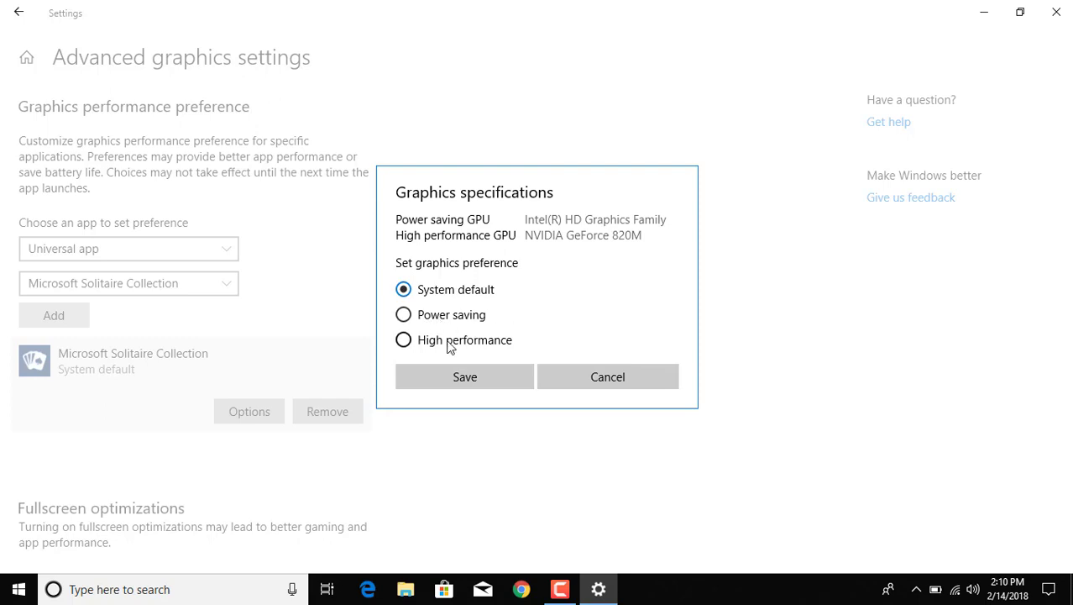
left_click(403, 314)
left_click(445, 375)
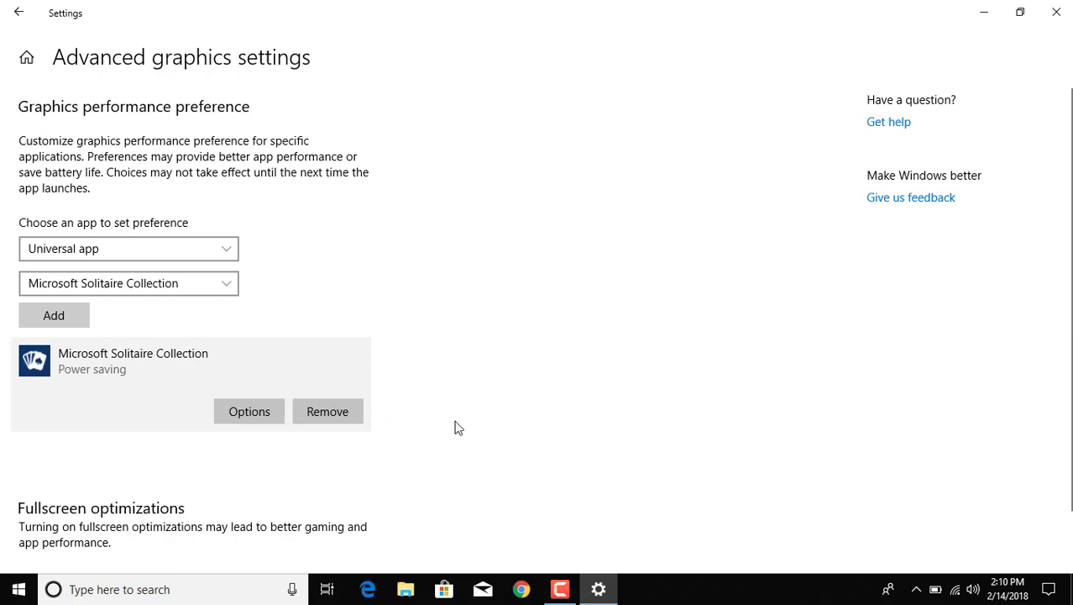
scroll(458, 427, "down", 1)
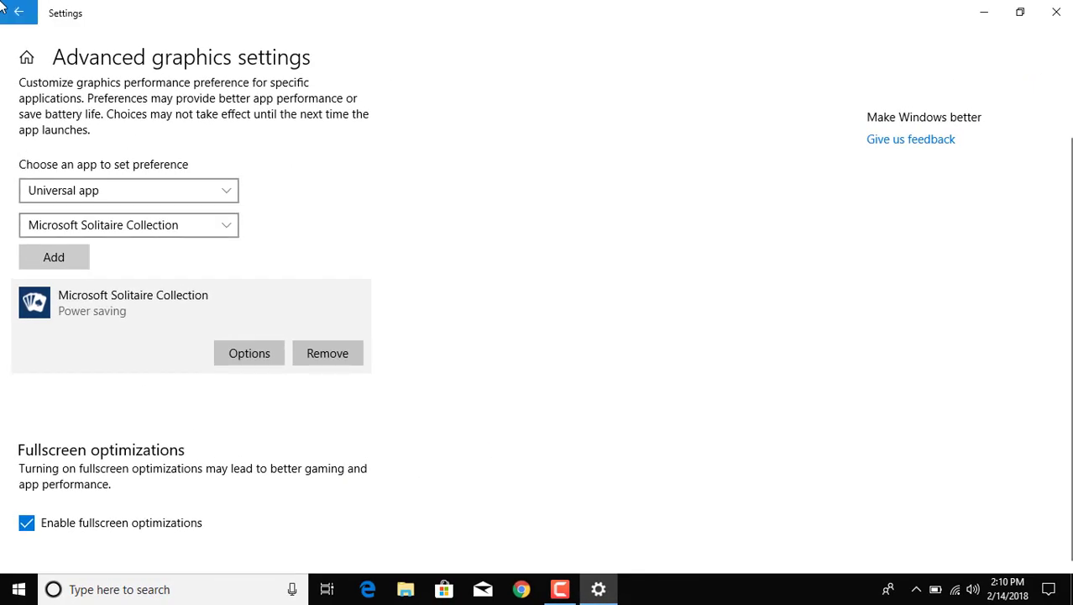
View Devices › Typing down to multilingual text prediction, then return to Settings home
left_click(4, 7)
left_click(7, 8)
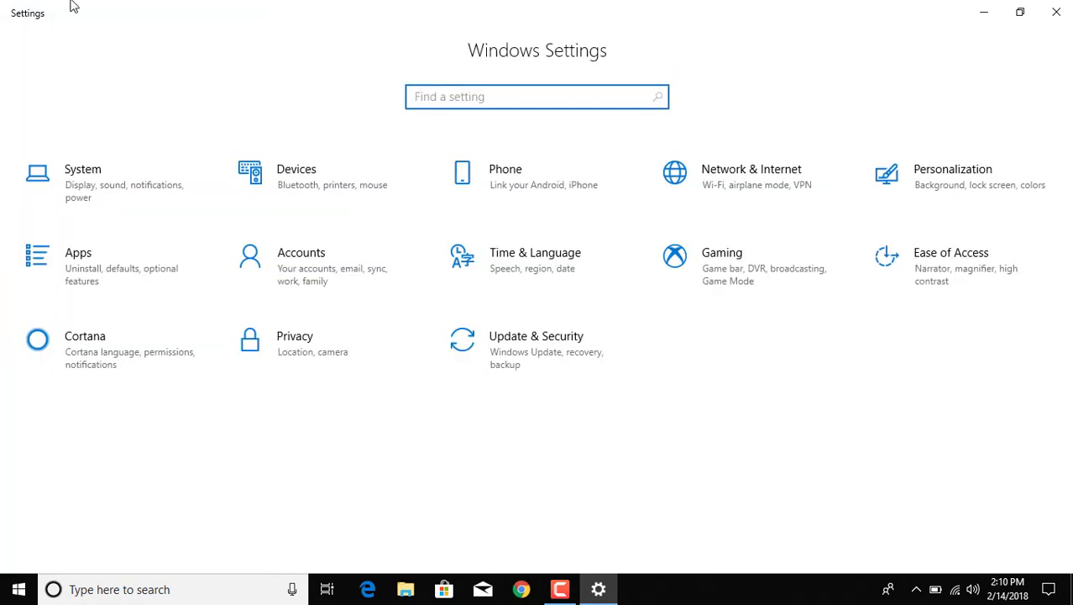
left_click(285, 182)
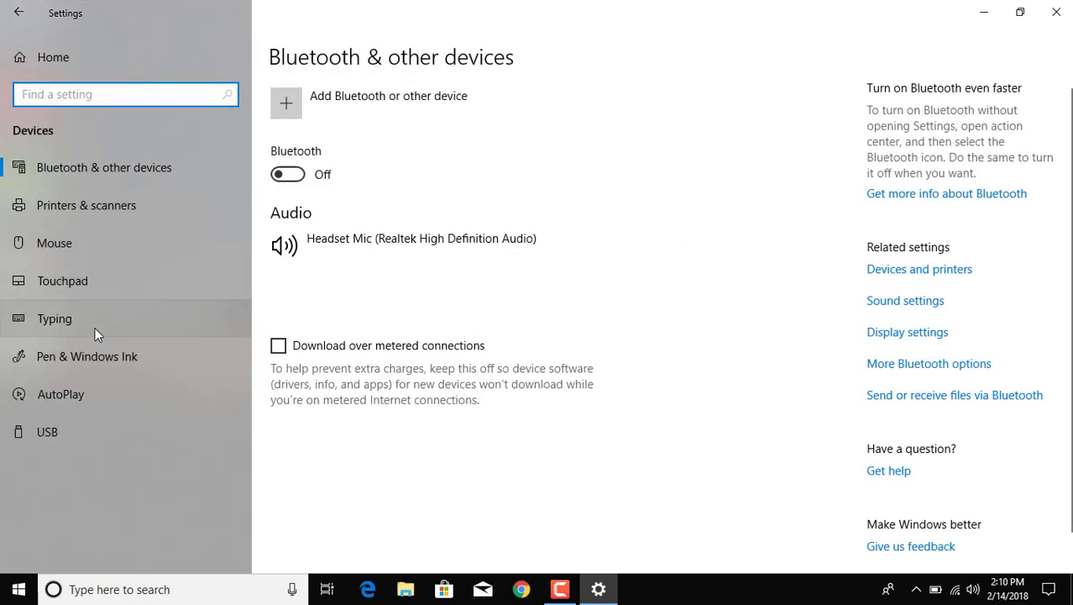
left_click(94, 328)
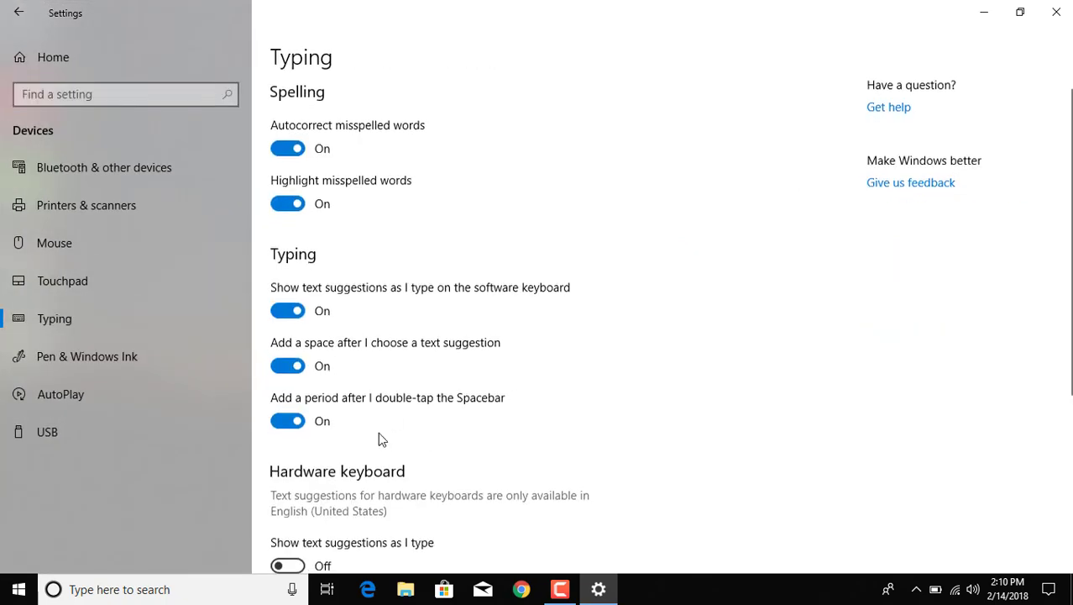
scroll(379, 435, "down", 2)
scroll(370, 507, "down", 3)
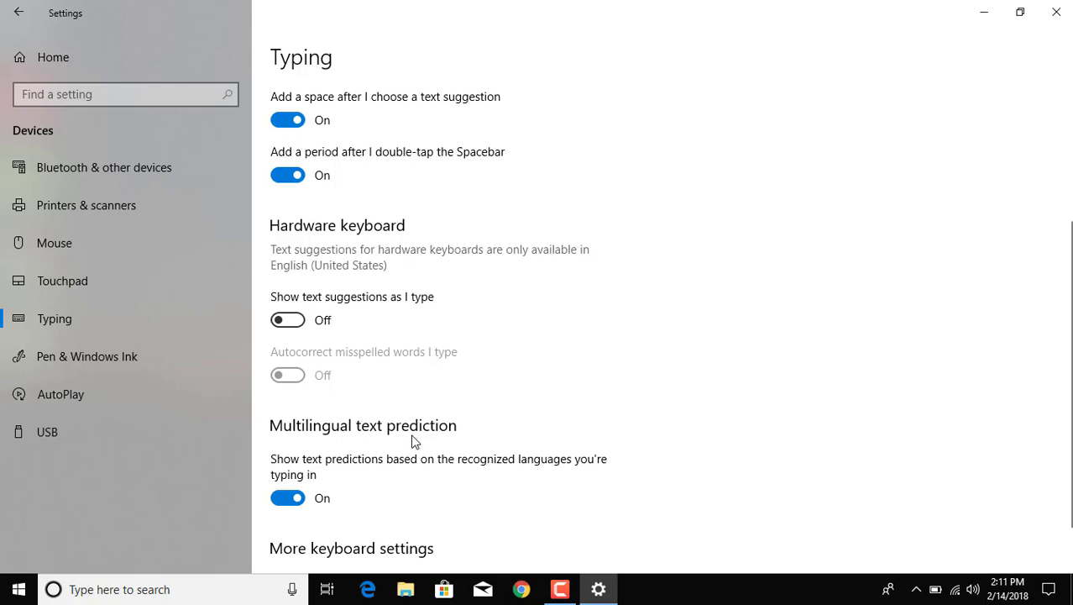
left_click(14, 7)
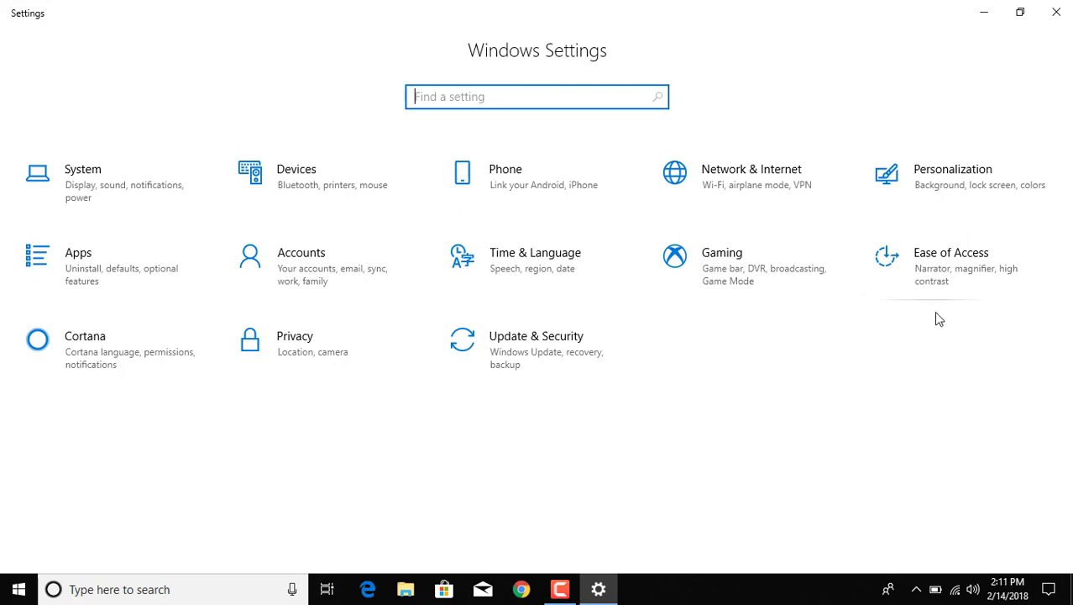
left_click(945, 281)
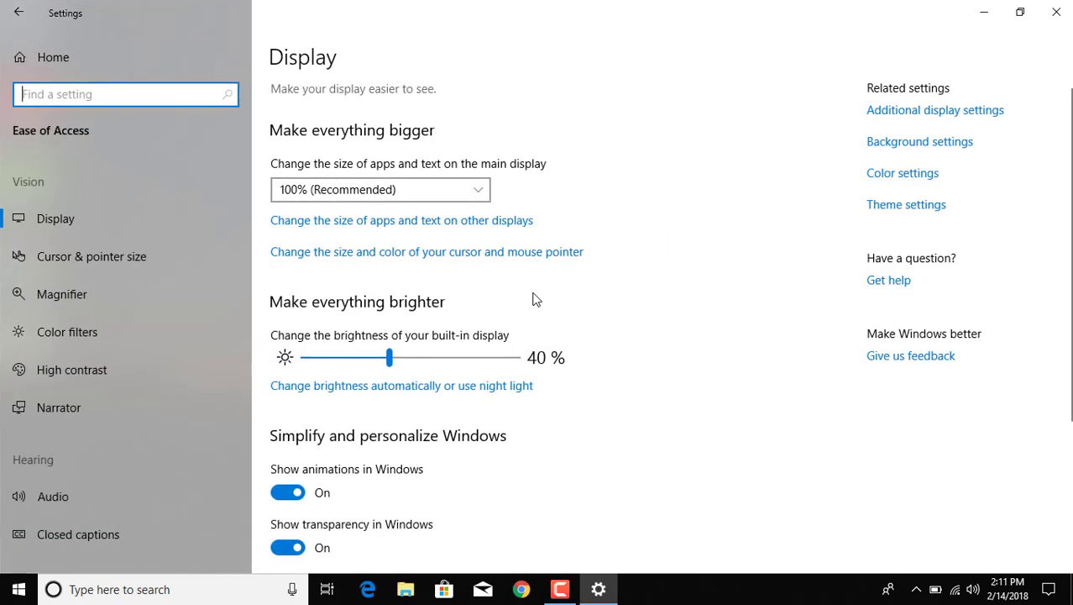
scroll(117, 385, "down", 3)
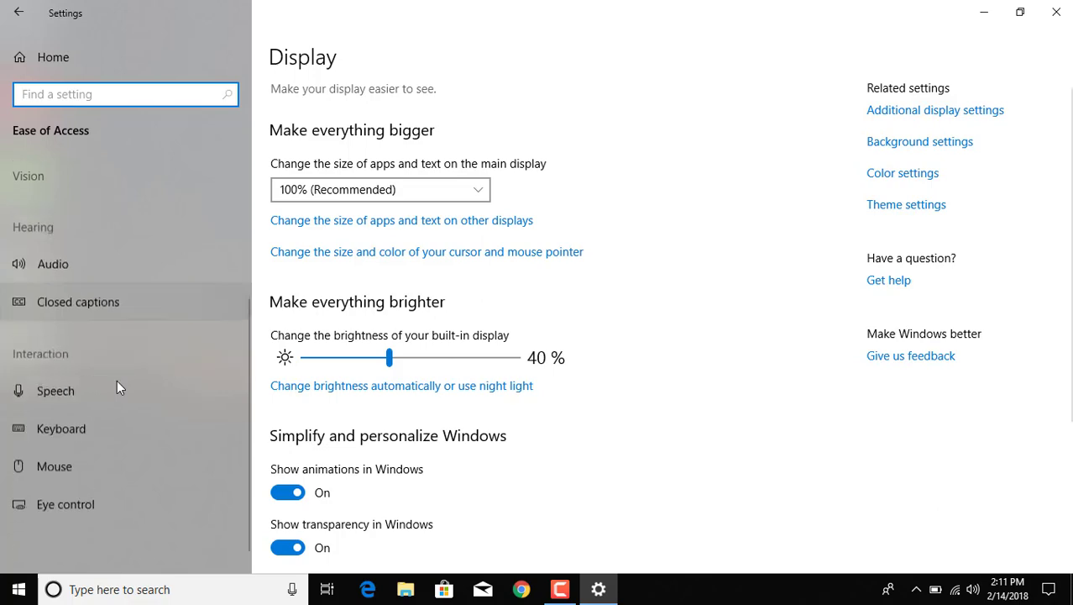
left_click(76, 506)
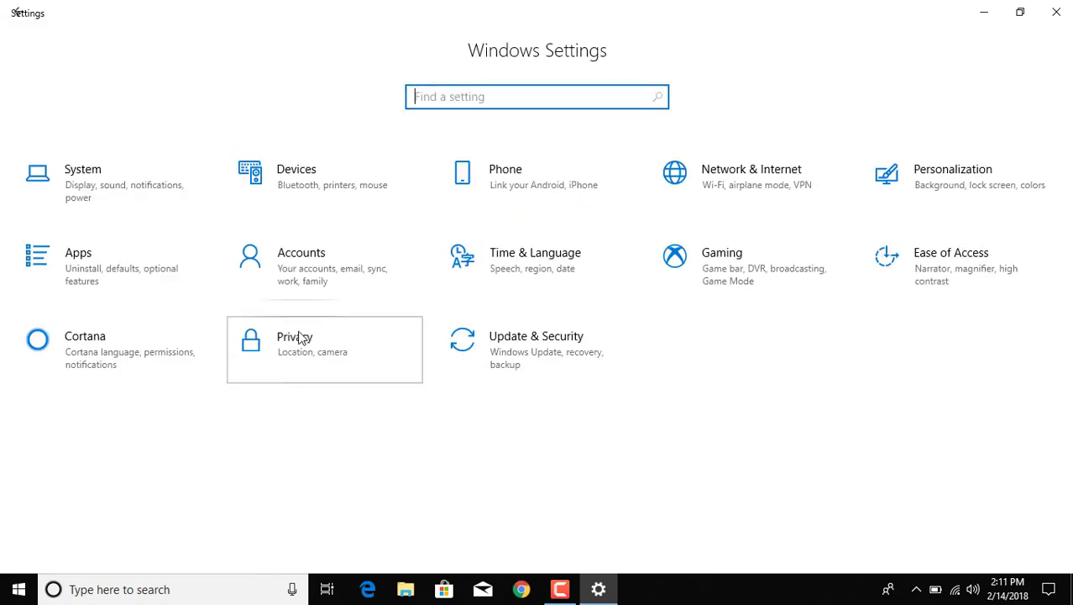
Go to Privacy › Speech, inking, & typing and view the user dictionary
left_click(299, 338)
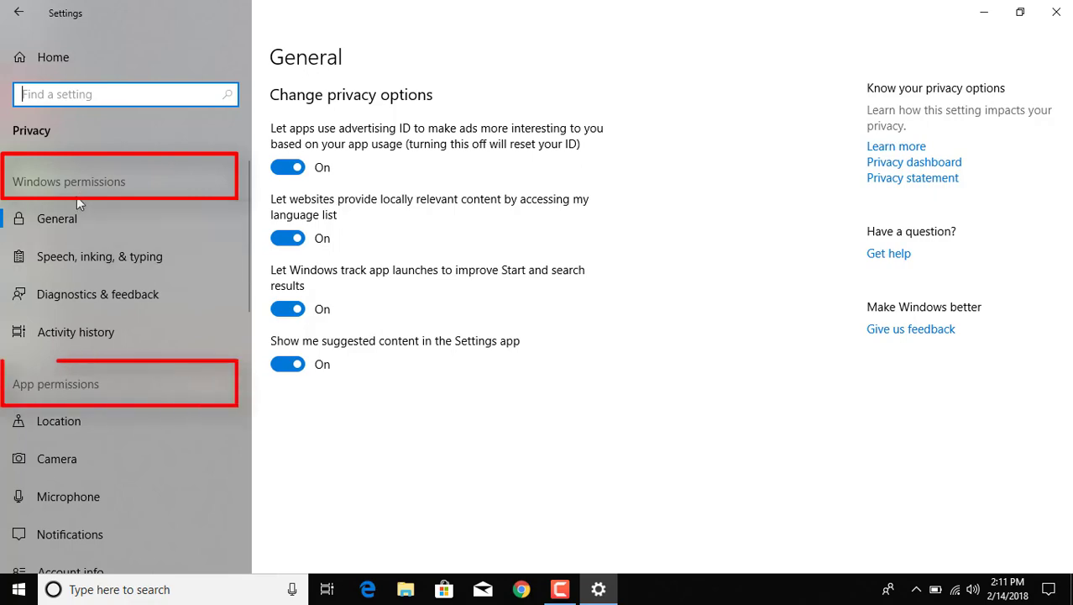
left_click(67, 260)
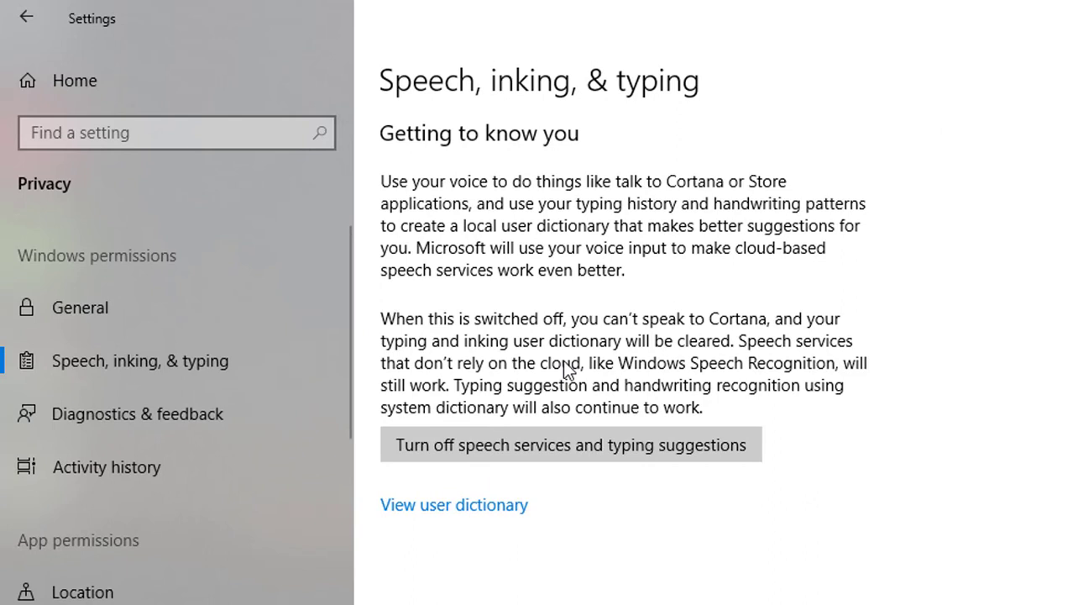
left_click(457, 505)
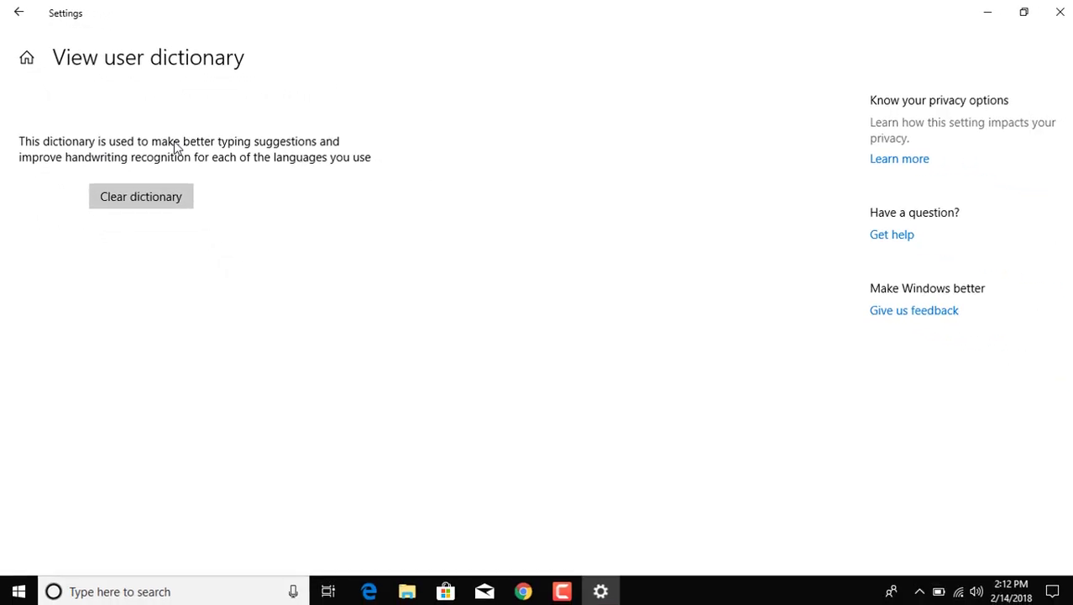
Clear the user dictionary and open the Diagnostics & feedback privacy page
left_click(127, 197)
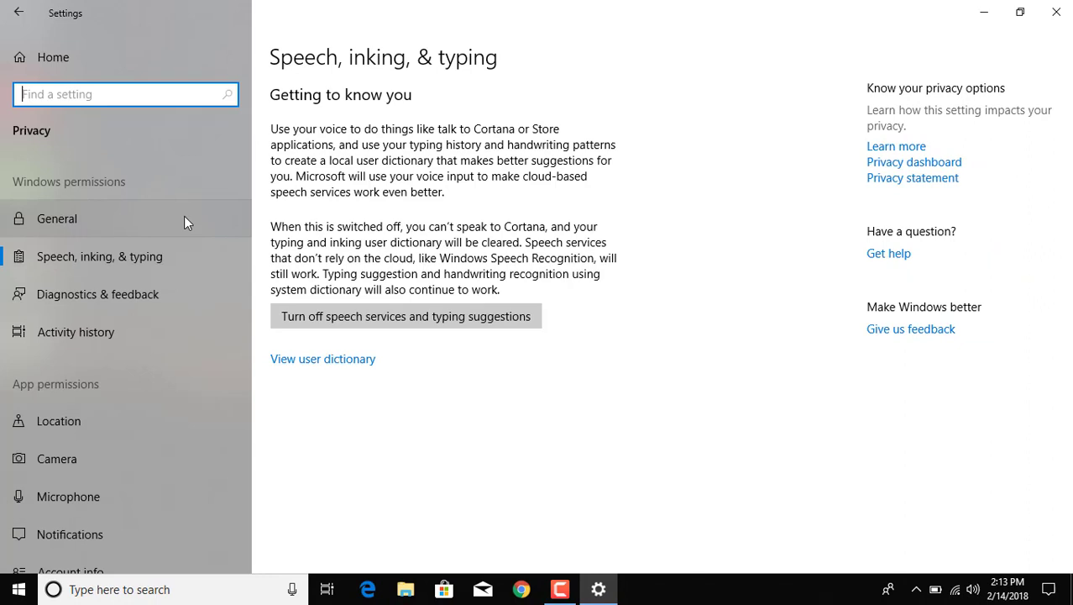
left_click(108, 293)
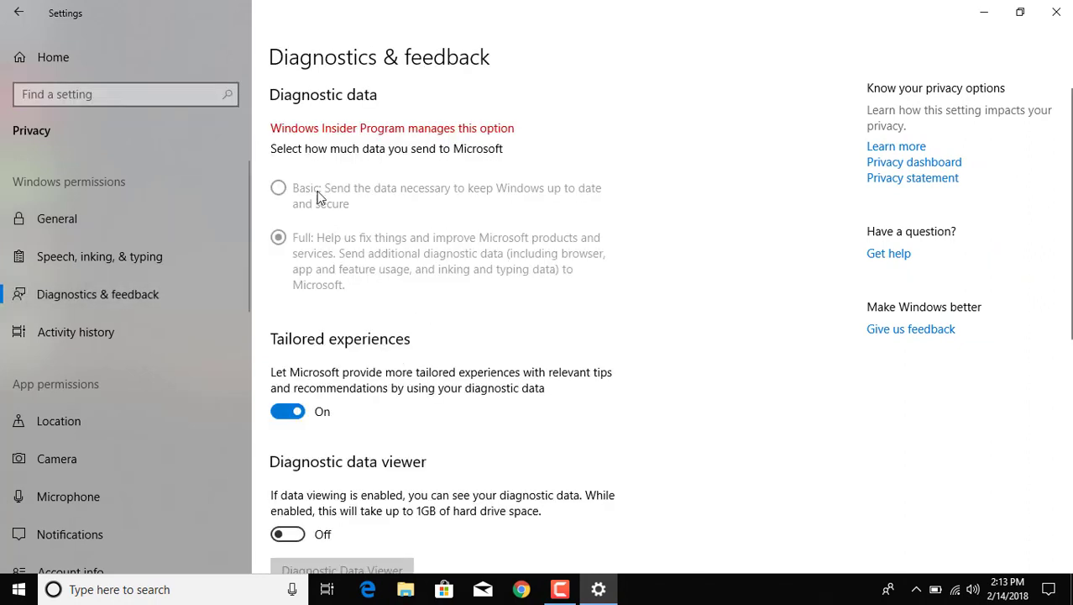
scroll(451, 369, "down", 3)
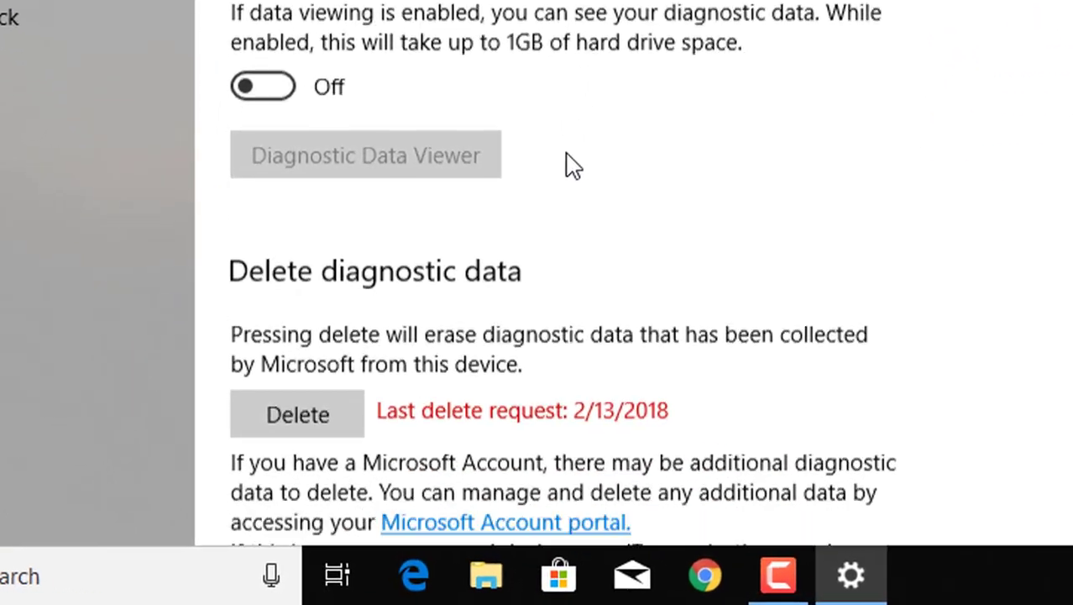
Scroll through the Privacy App permissions list toward Documents
scroll(566, 153, "down", 2)
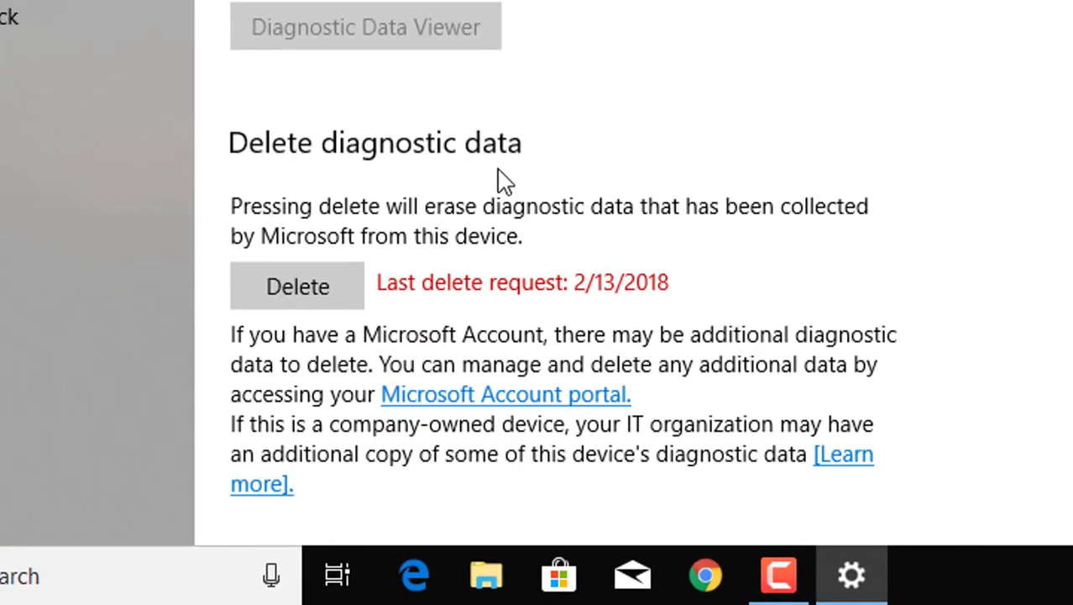
scroll(986, 222, "down", 3)
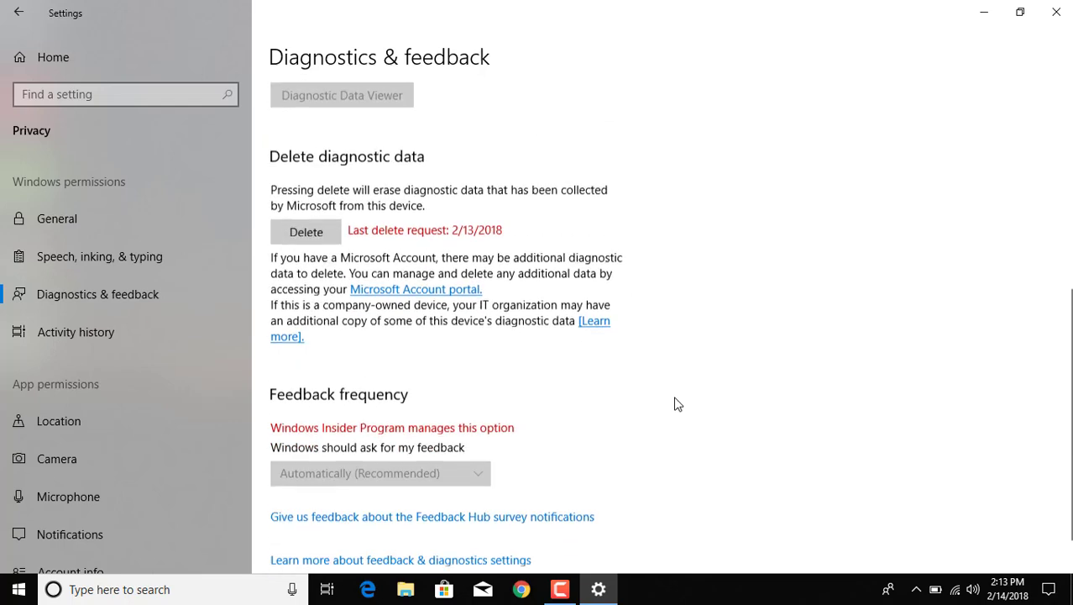
scroll(679, 404, "down", 1)
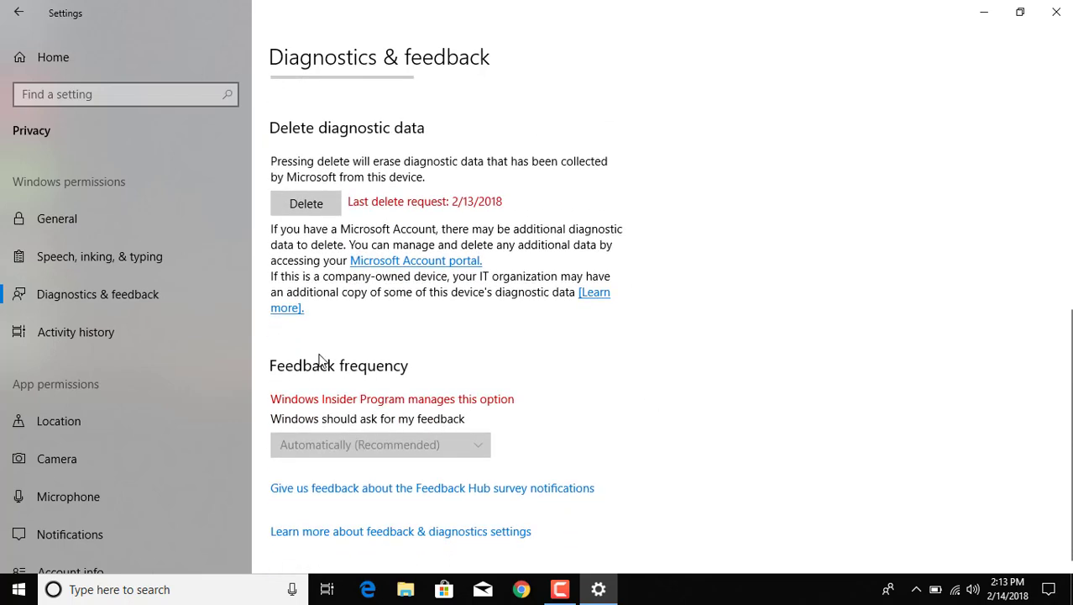
scroll(88, 530, "down", 4)
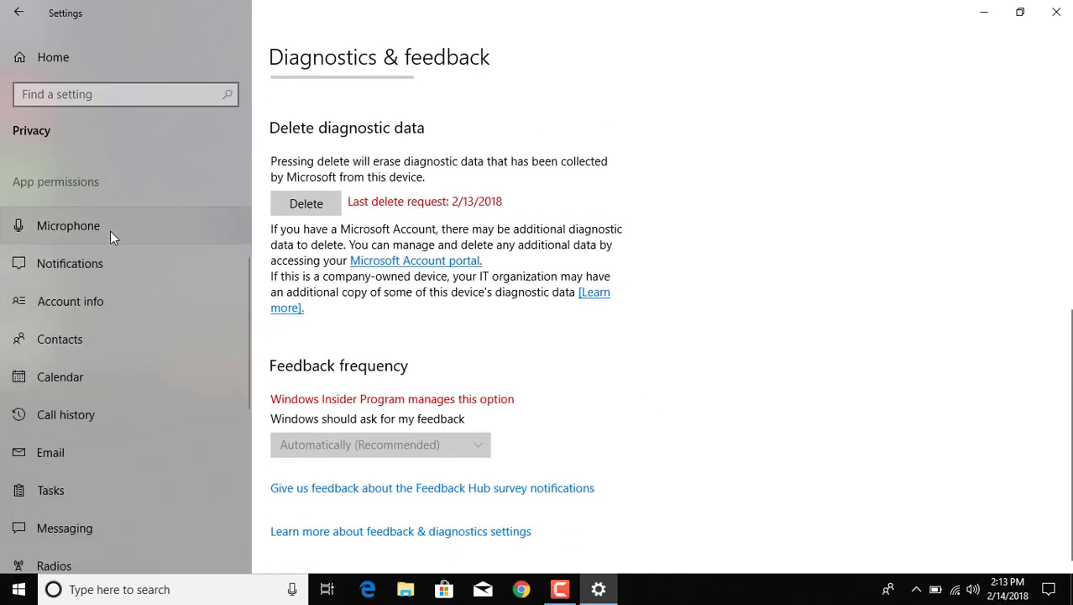
scroll(110, 231, "up", 2)
scroll(97, 323, "down", 5)
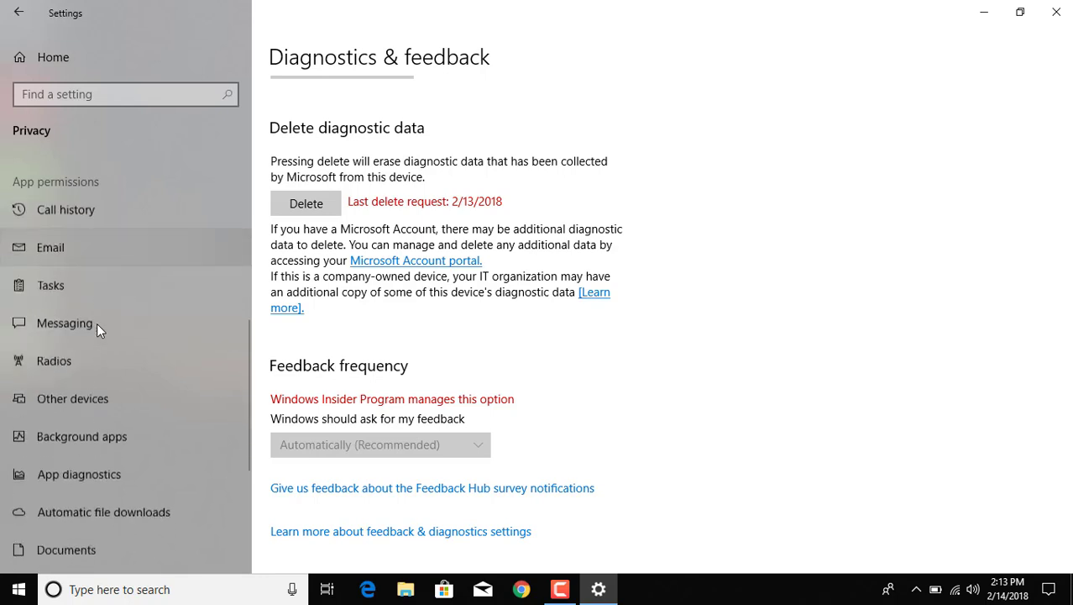
scroll(96, 323, "down", 2)
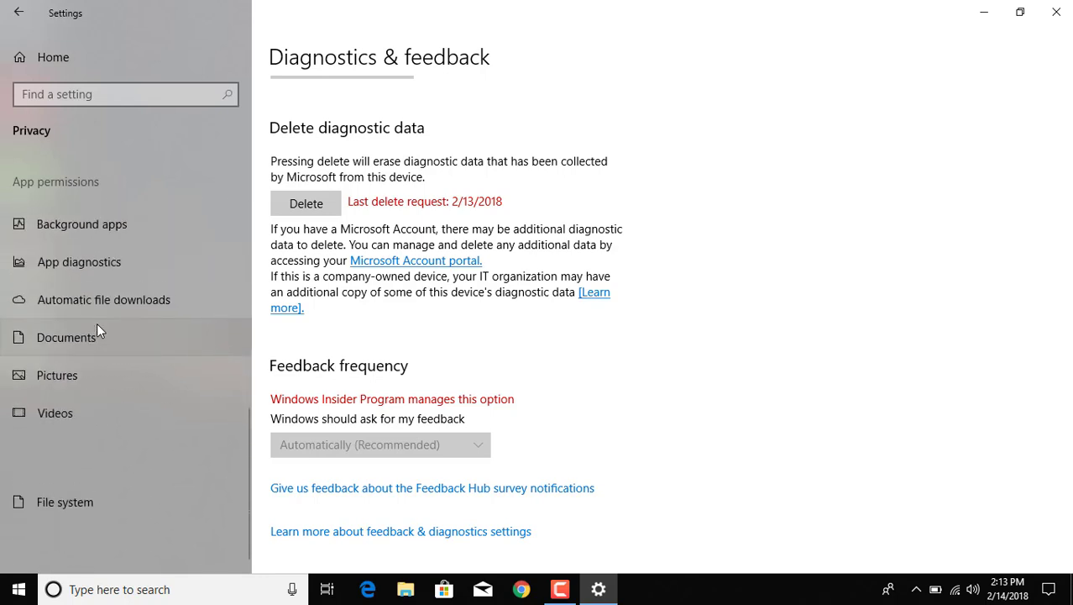
scroll(97, 322, "up", 2)
scroll(97, 322, "up", 1)
Review the Documents and File system privacy pages, then return to Settings home
scroll(97, 323, "down", 2)
left_click(97, 323)
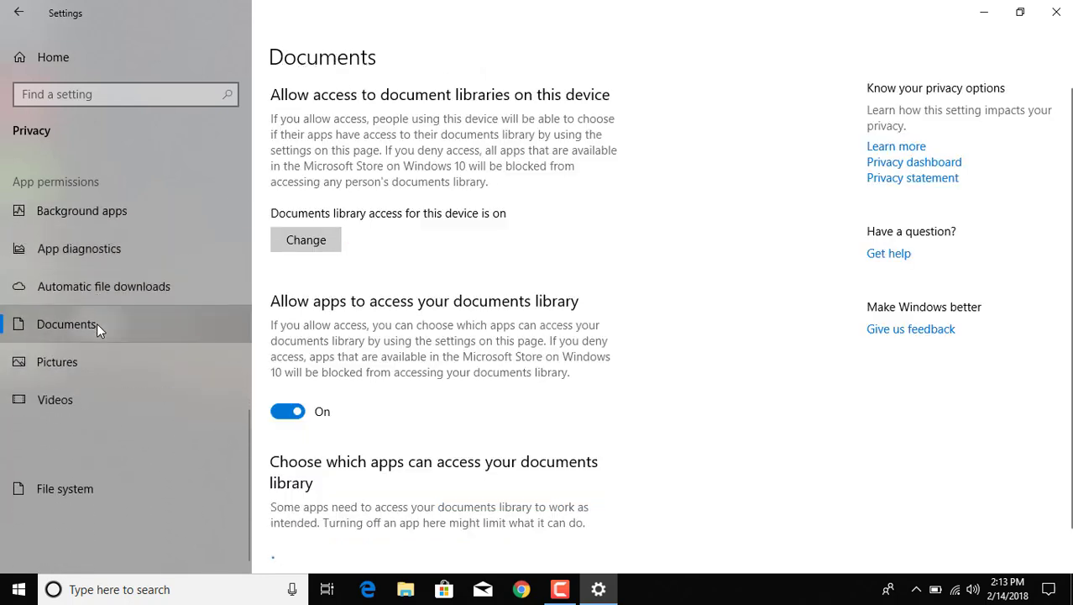
left_click(63, 492)
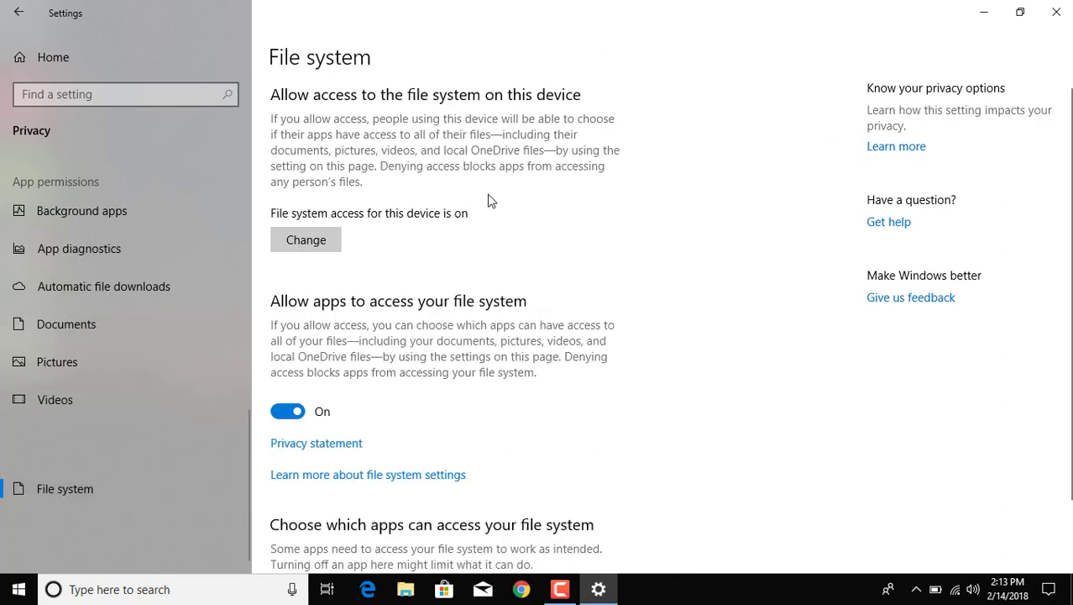
scroll(509, 250, "down", 2)
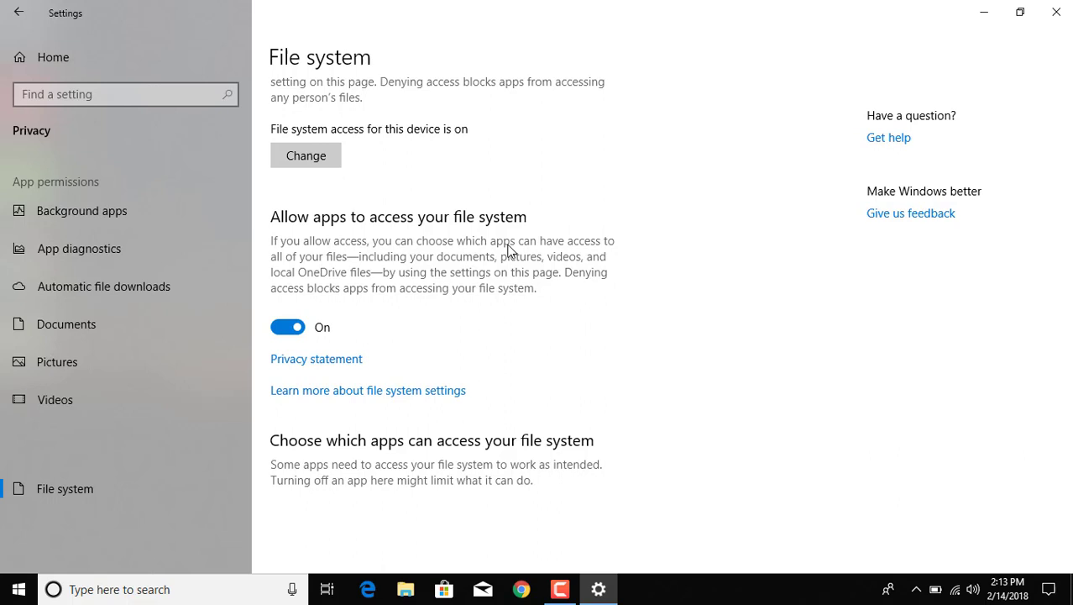
scroll(509, 250, "up", 2)
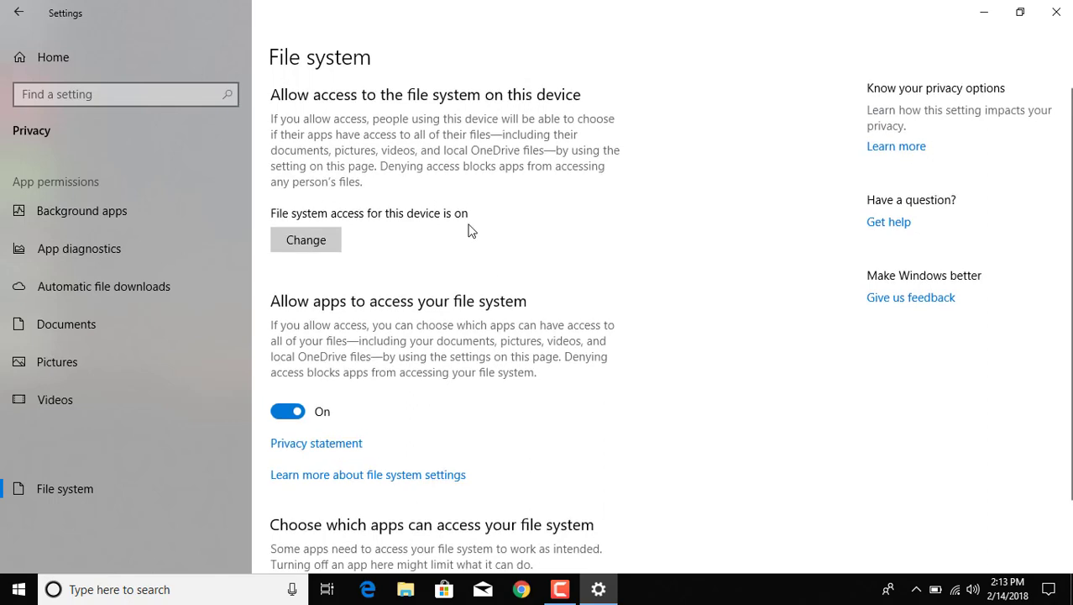
left_click(18, 10)
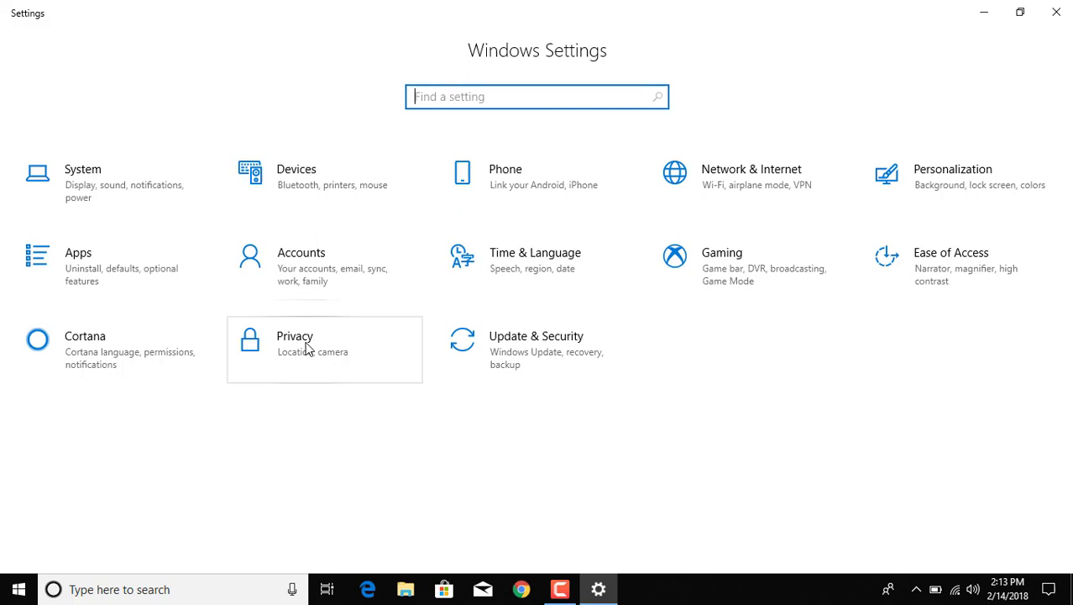
Review the Windows Security page under Update & Security, then return to Settings home
left_click(562, 334)
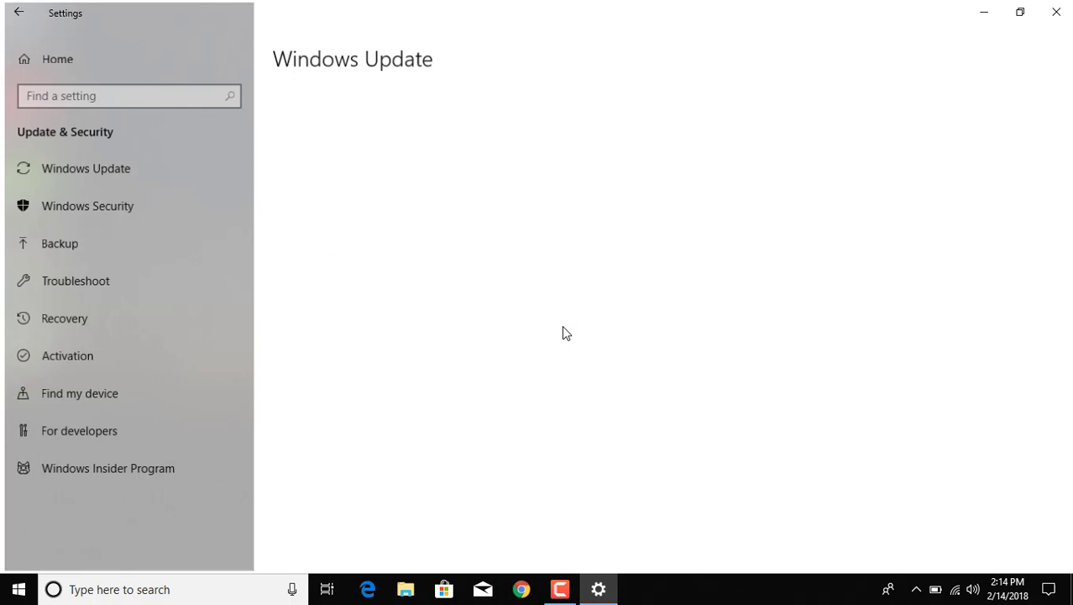
left_click(51, 204)
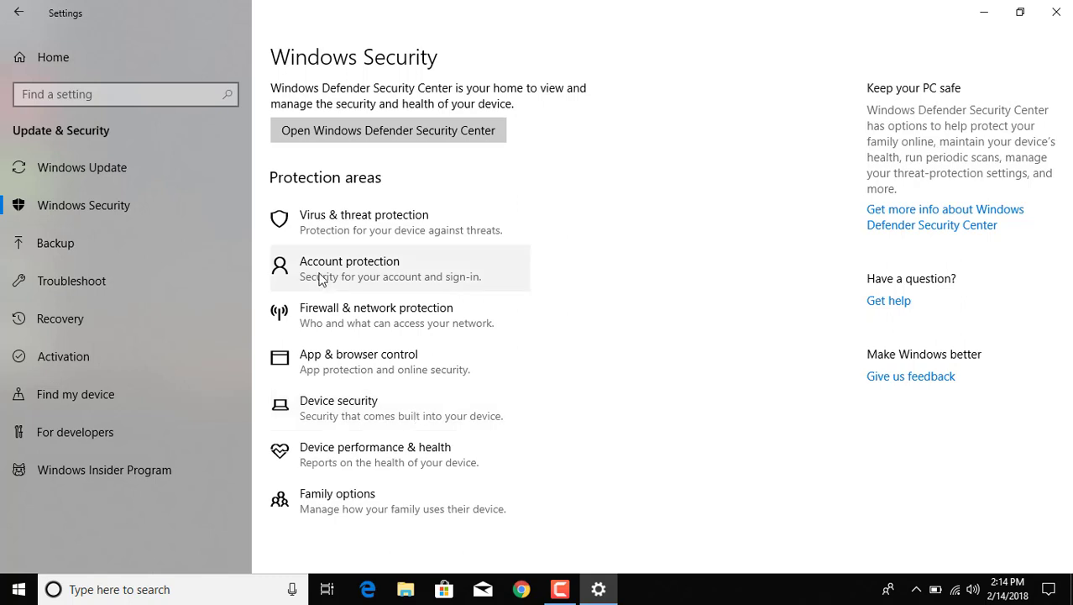
left_click(20, 12)
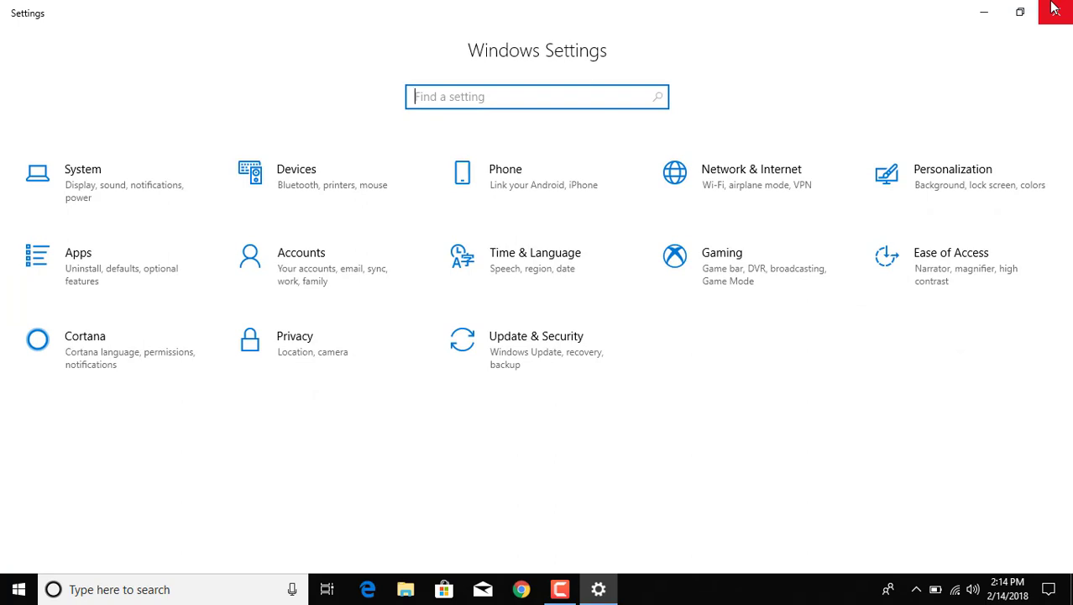
Close Settings and launch Windows Defender Security Center from a Start search for 'win'
left_click(1055, 9)
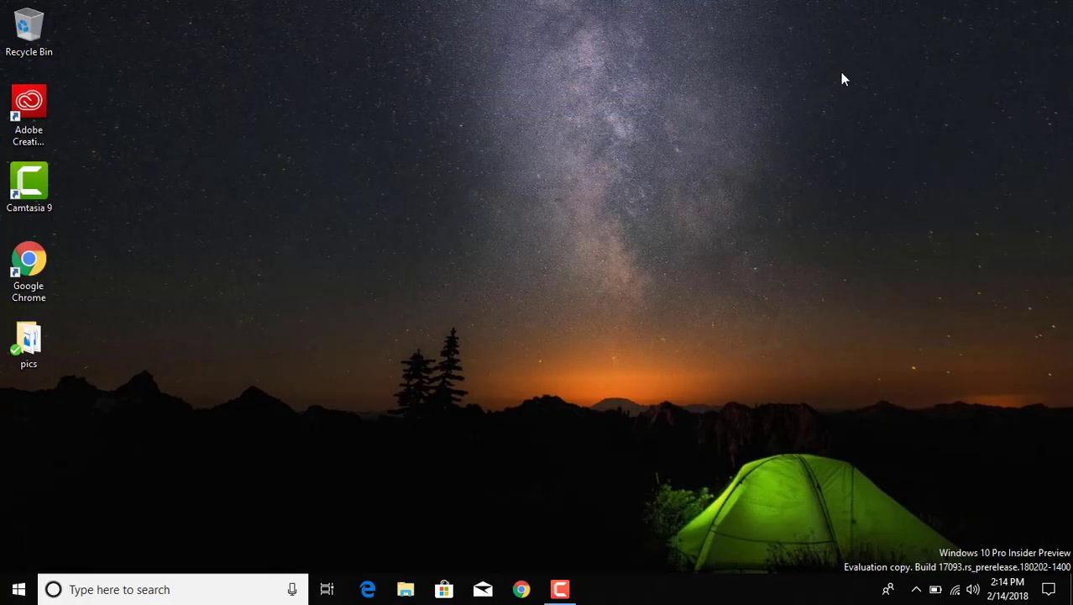
key("super")
key("super")
key("super")
type("win")
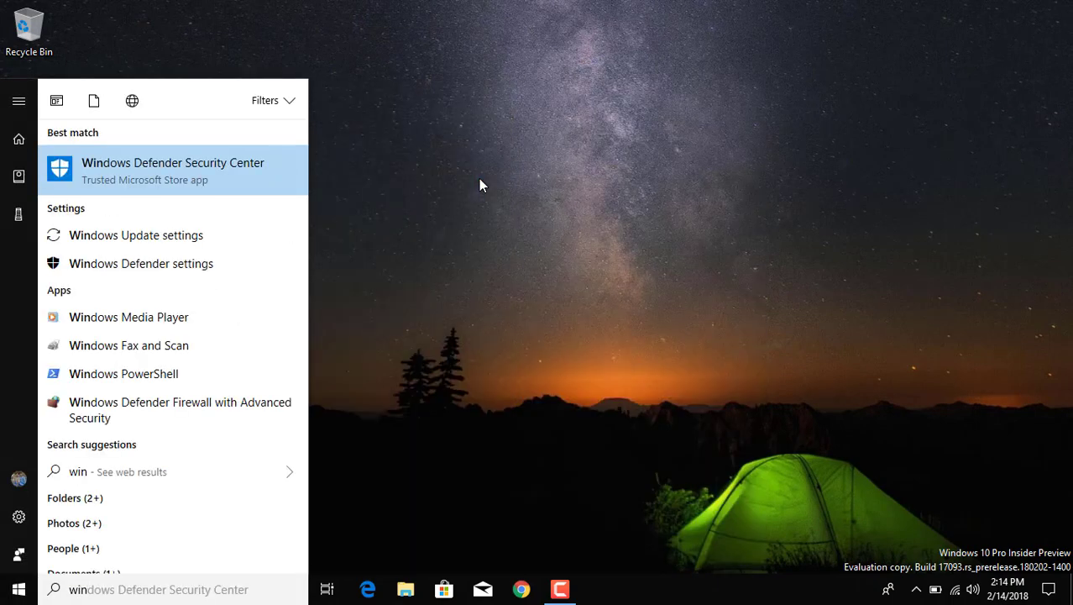
key("Return")
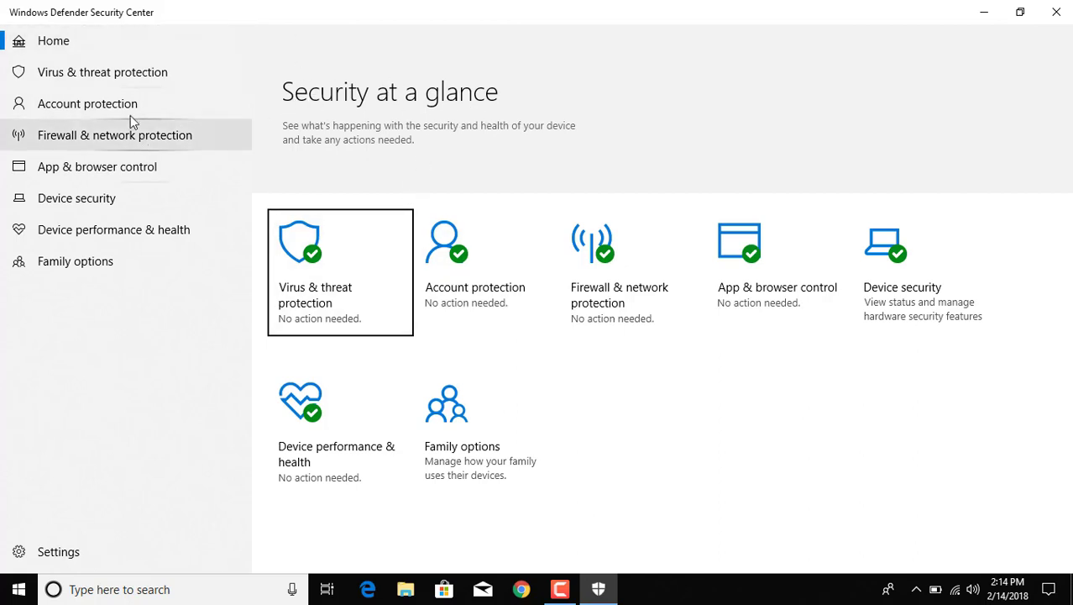
Check Ransomware protection under Virus & threat protection, then close Security Center
left_click(99, 78)
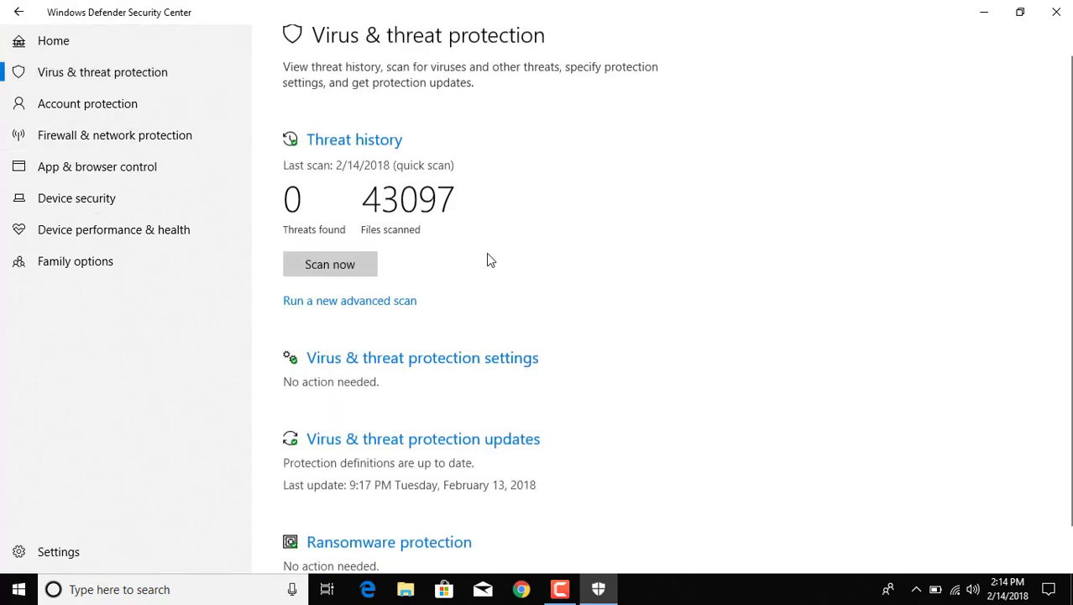
scroll(554, 358, "down", 1)
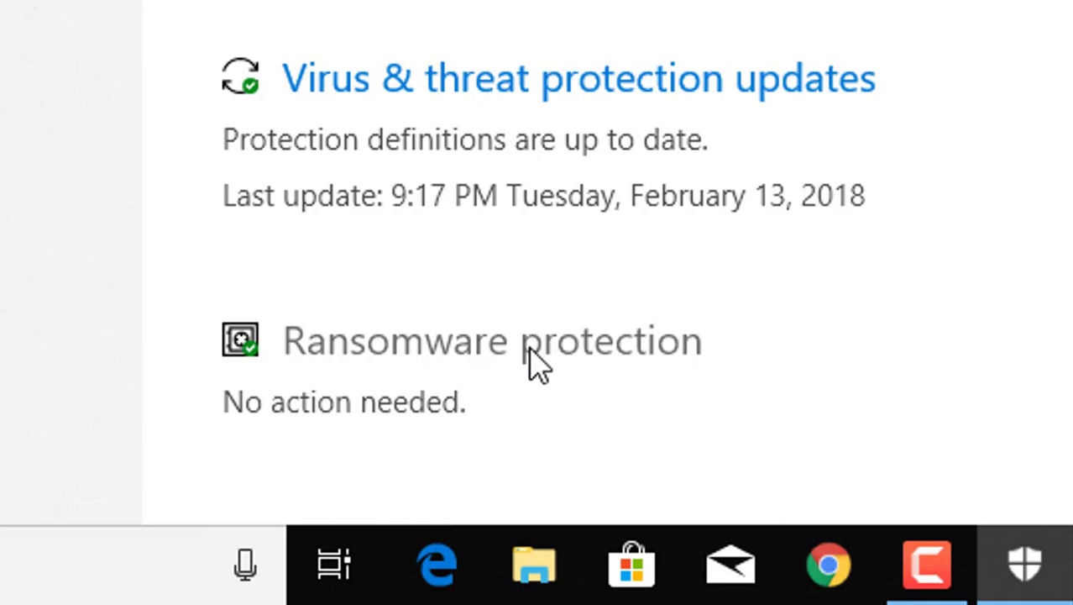
left_click(328, 351)
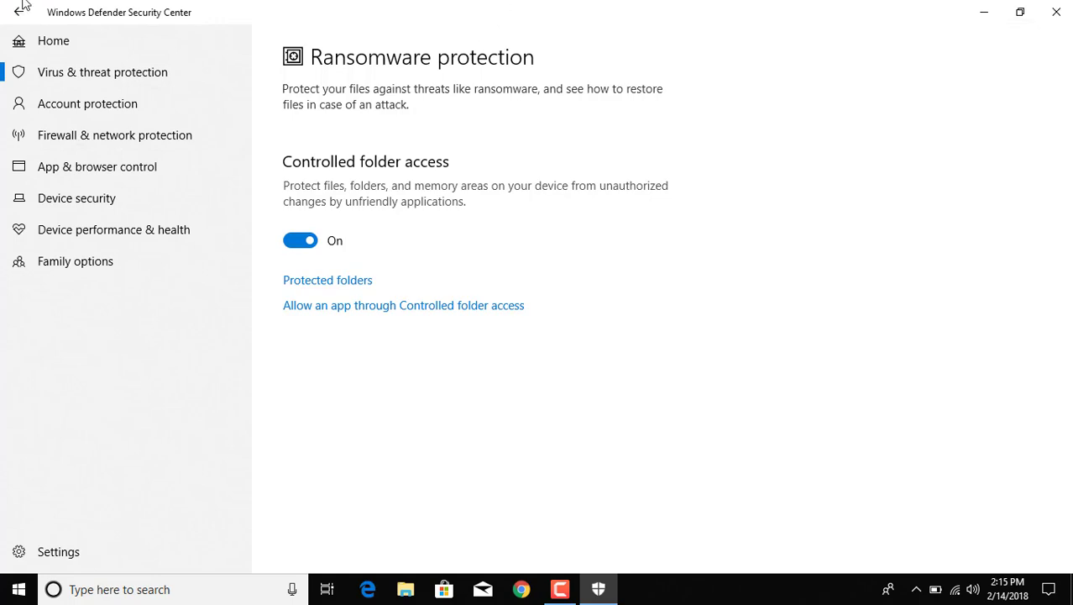
left_click(23, 11)
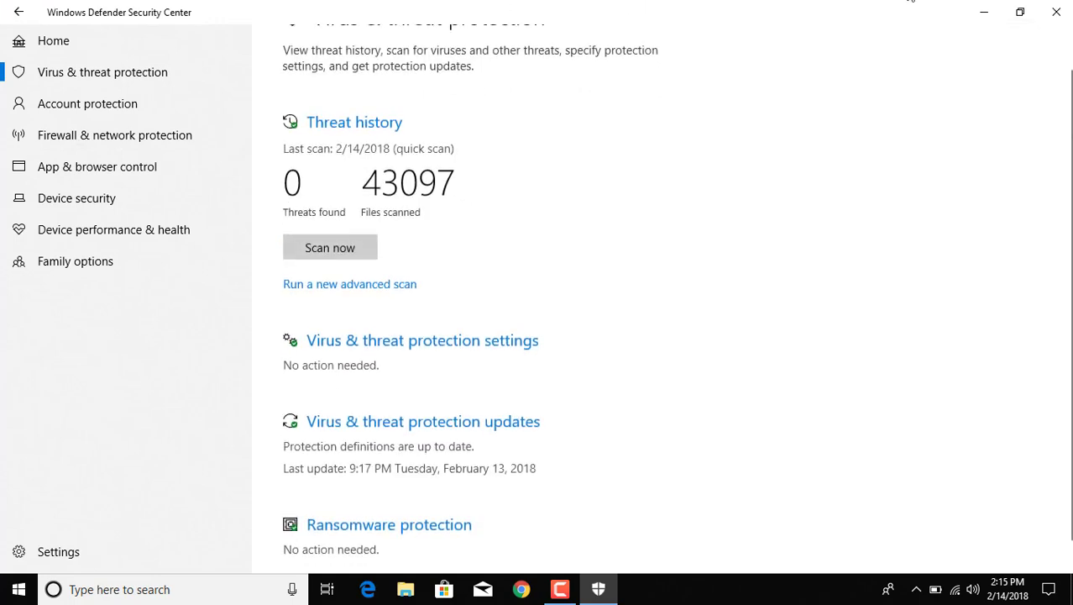
left_click(1057, 8)
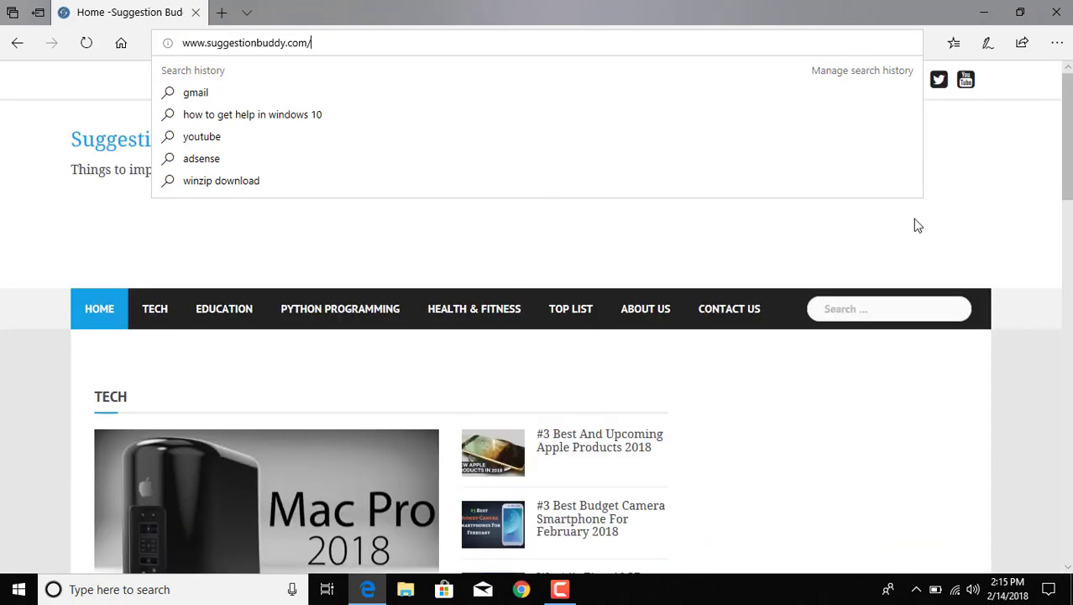
Open the Suggestion Buddy article 'How to work on strings in python programming' and scroll to its opening text
scroll(1057, 218, "down", 2)
scroll(1056, 218, "up", 1)
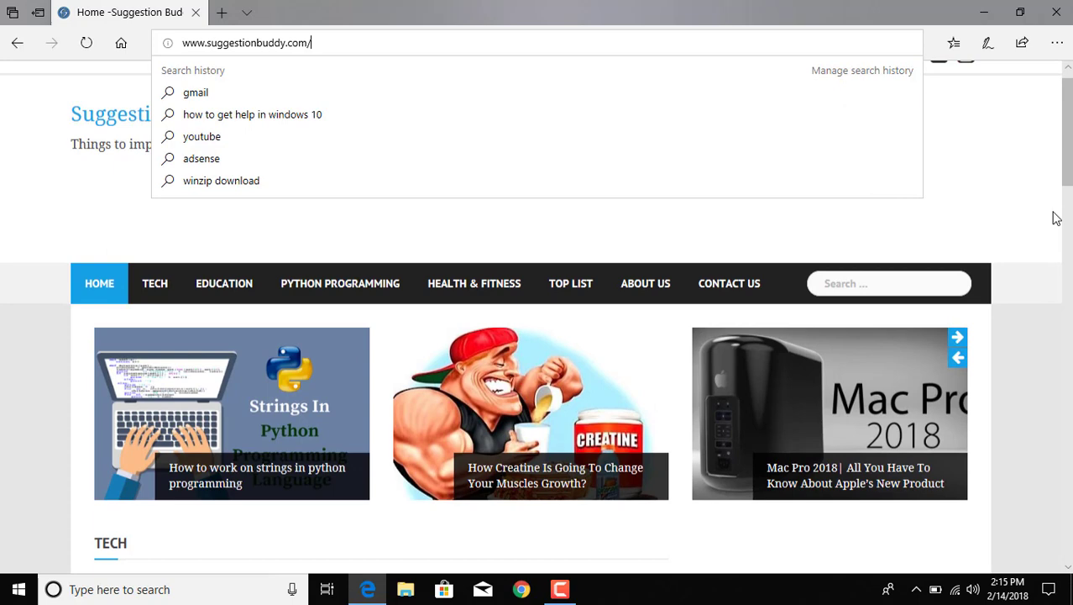
left_click(256, 485)
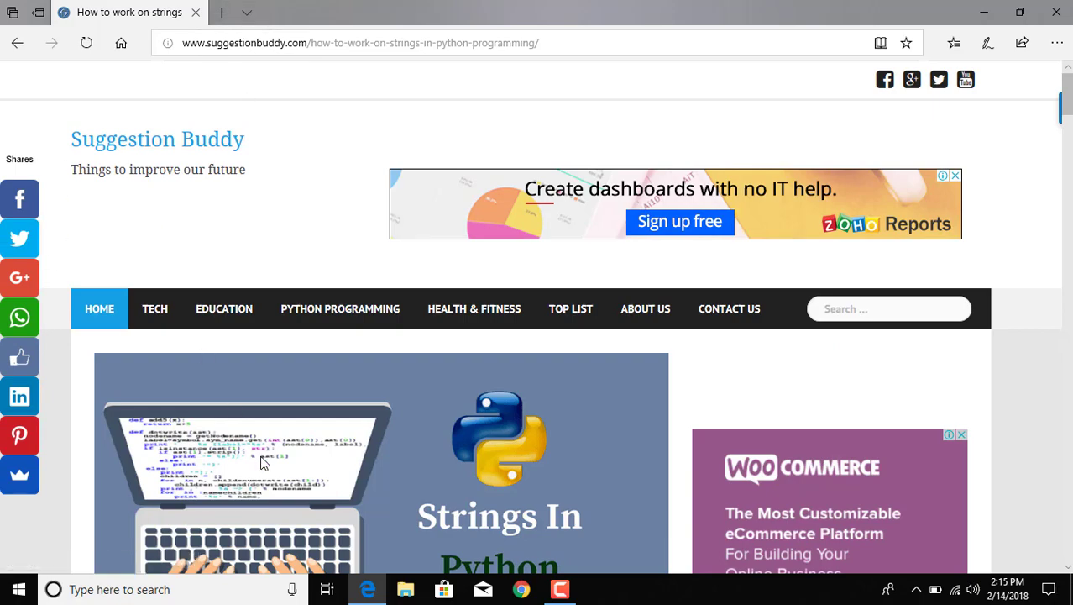
scroll(262, 463, "down", 3)
scroll(260, 455, "down", 6)
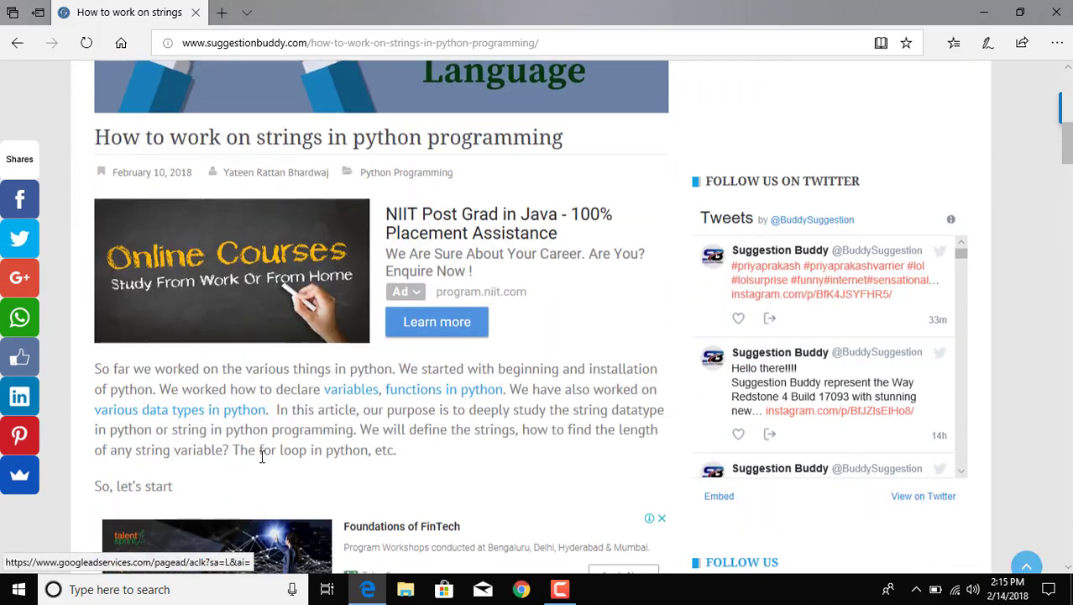
scroll(262, 463, "up", 3)
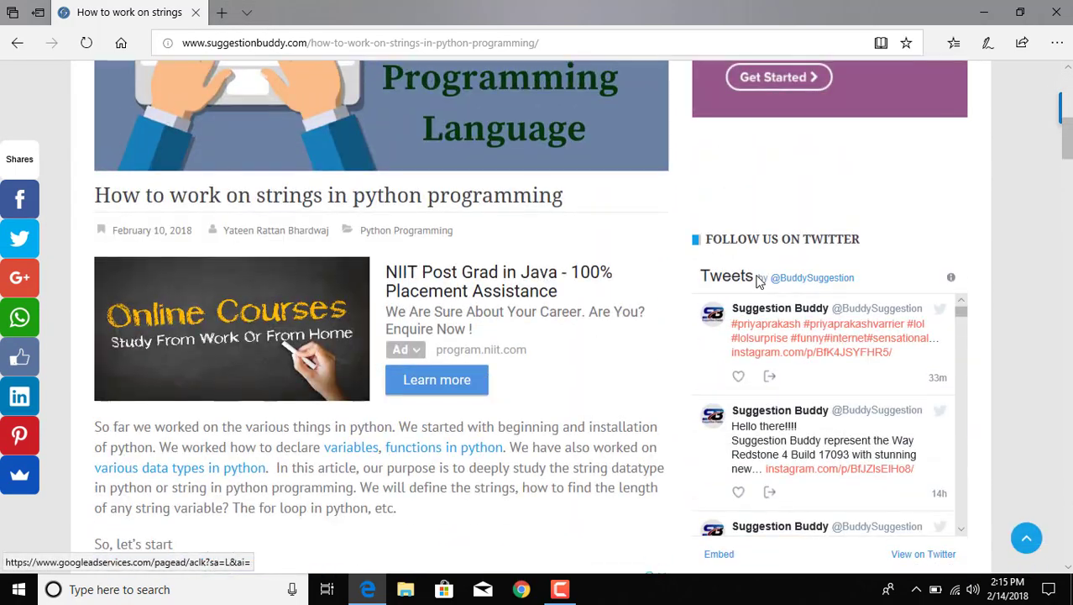
left_click(1055, 43)
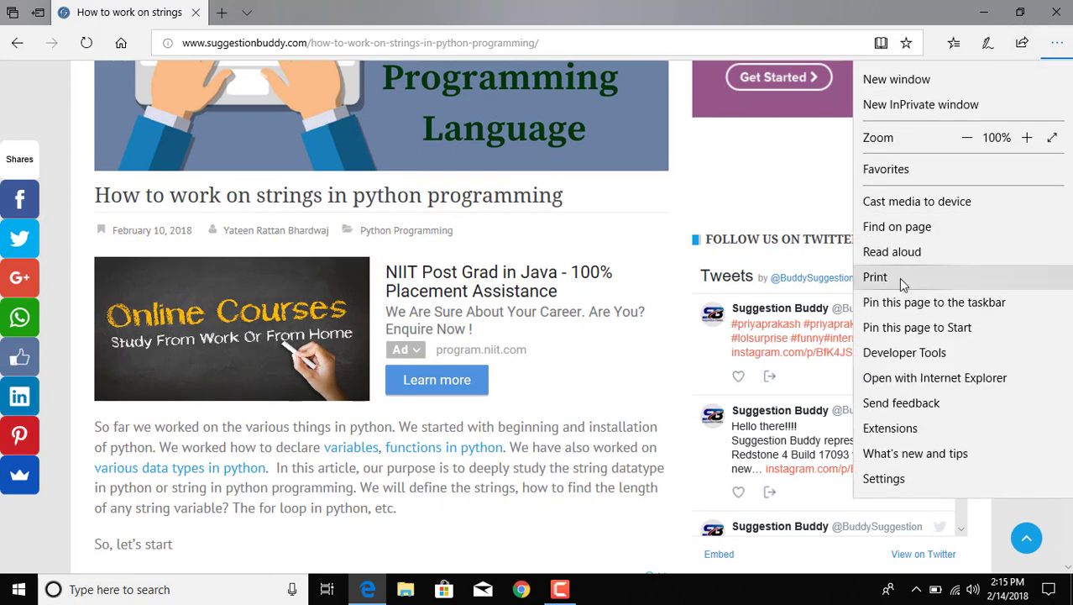
left_click(899, 277)
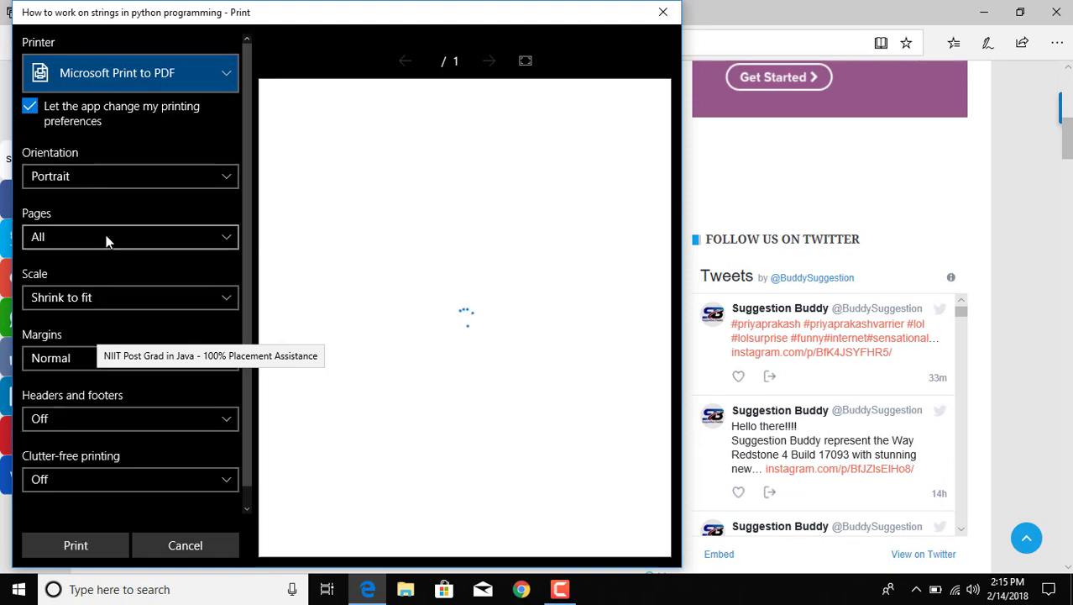
left_click(88, 473)
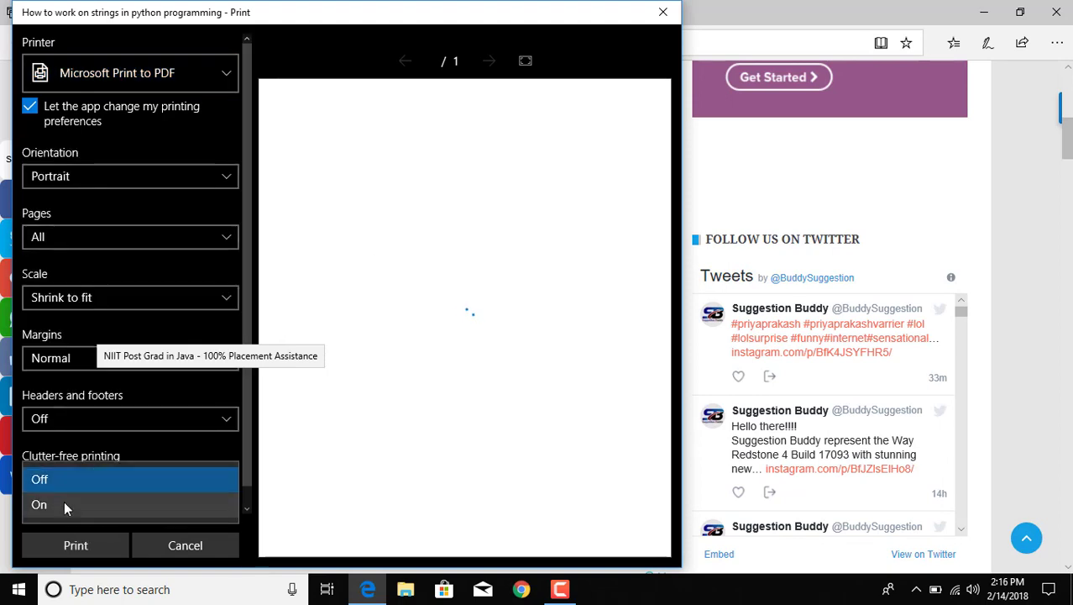
left_click(64, 502)
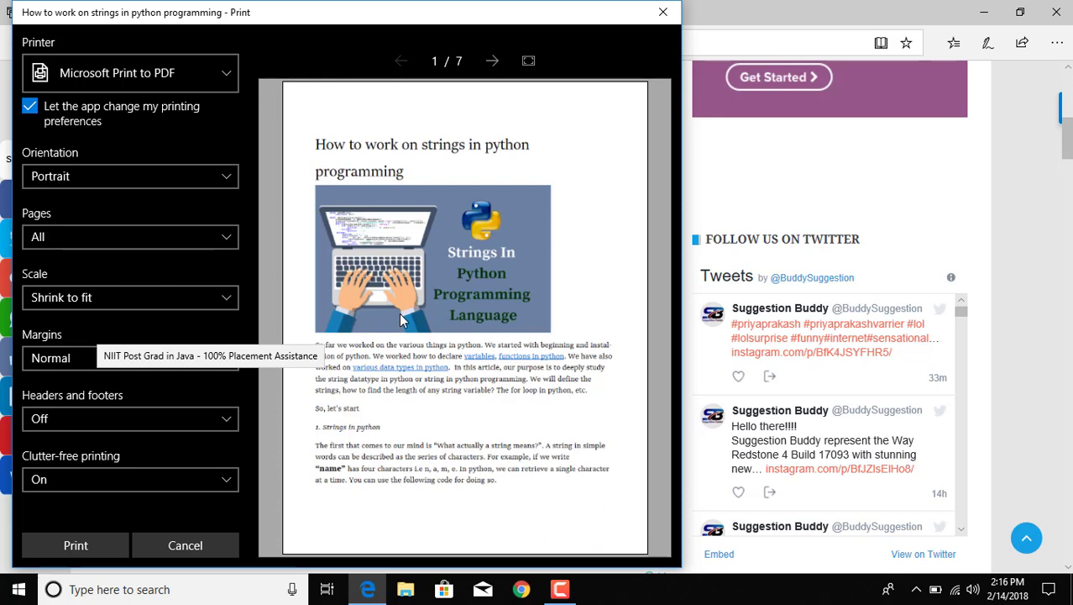
left_click(662, 13)
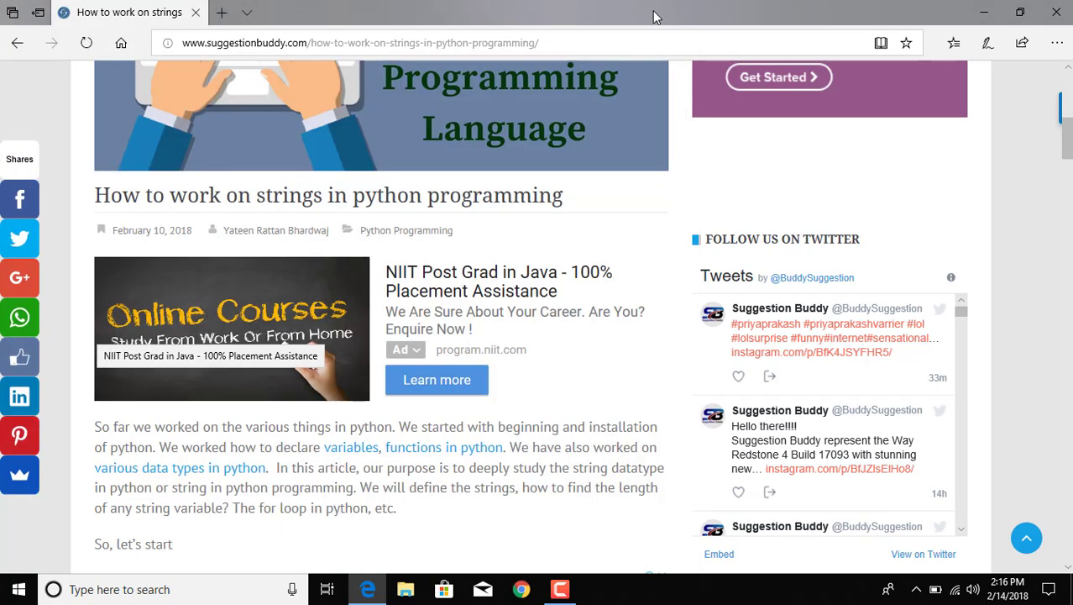
Close the Microsoft Edge window to return to the desktop
left_click(1057, 11)
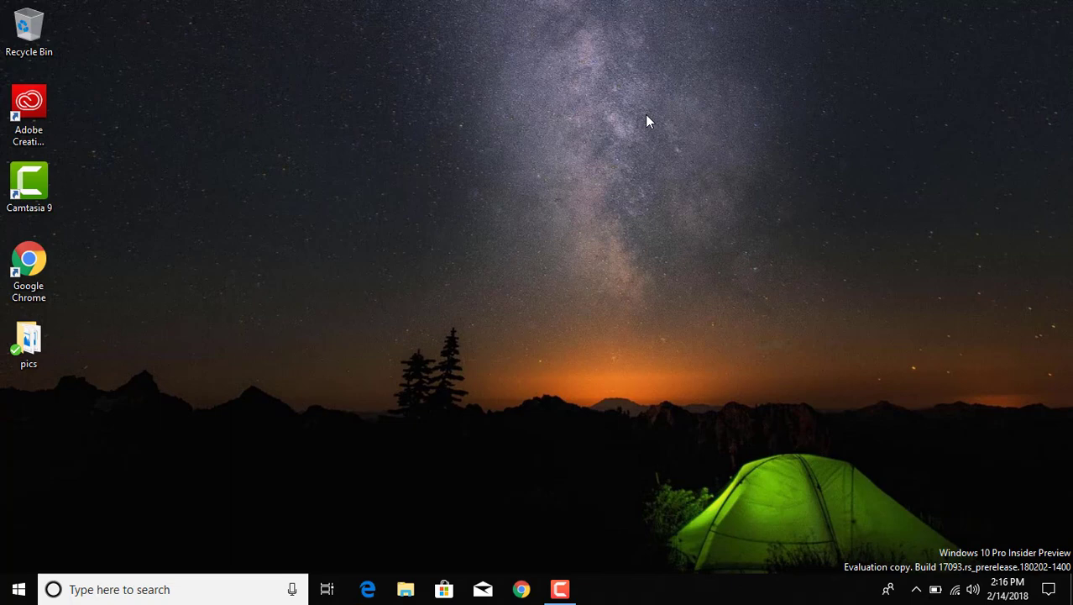